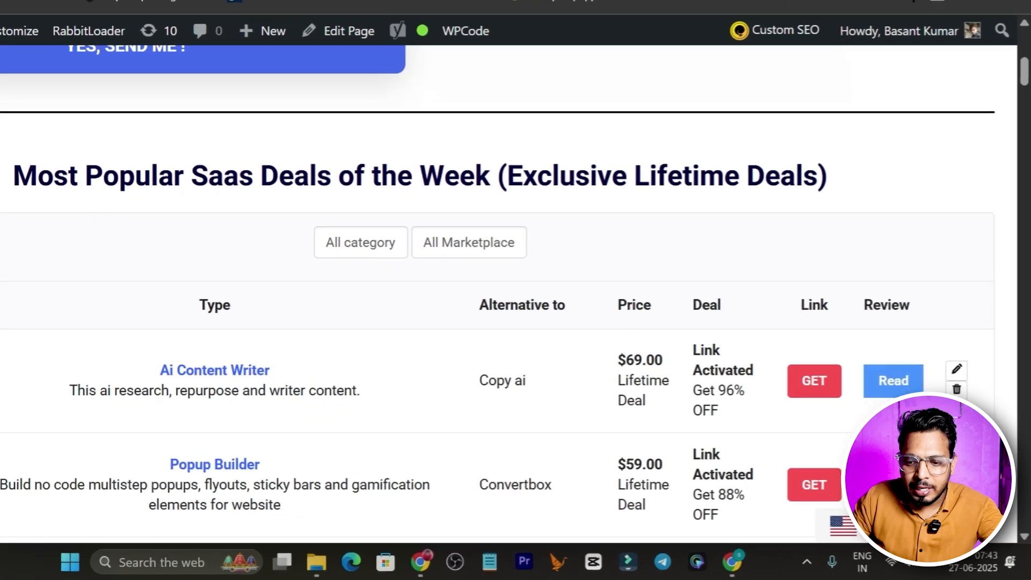
Switch the Saas-Guru site's language to Deutsch and look through the translated home page and deals table
left_click(907, 535)
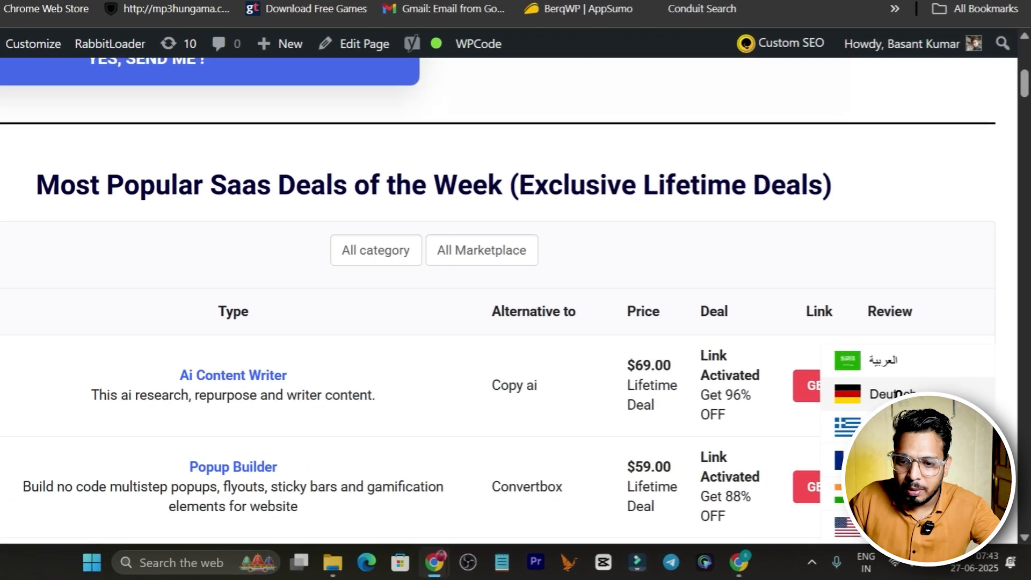
left_click(910, 416)
scroll(431, 364, "up", 5)
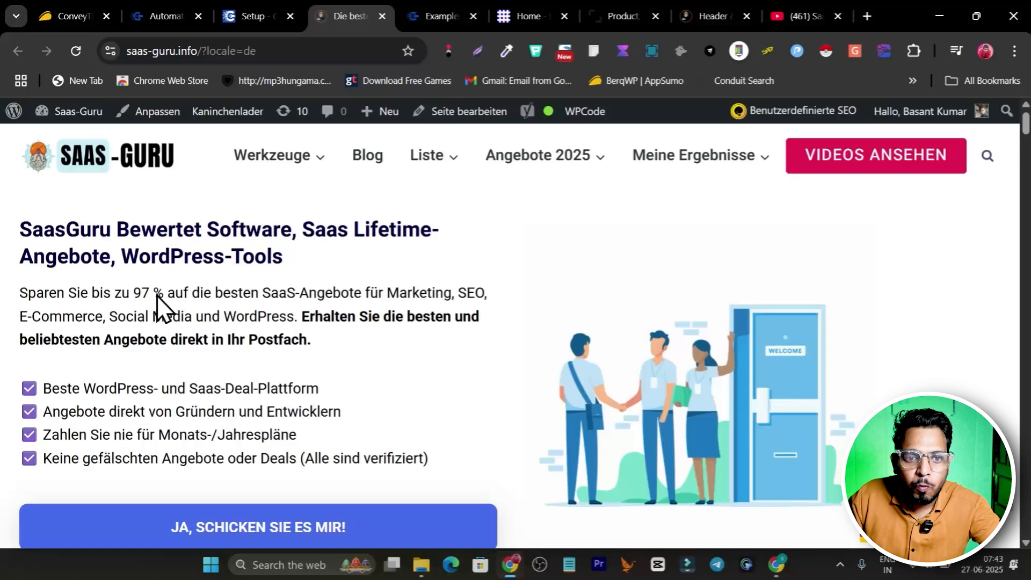
scroll(315, 291, "down", 15)
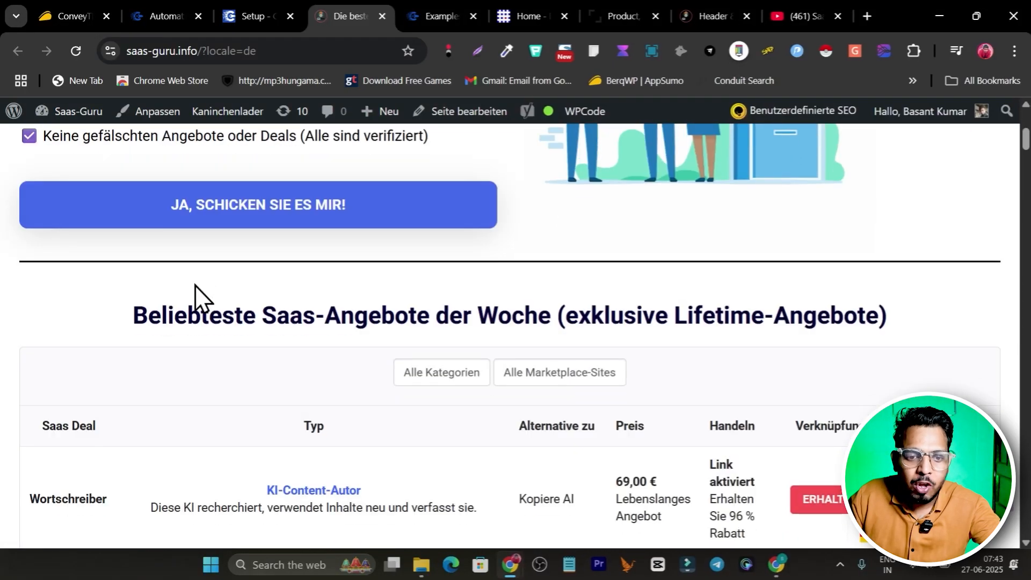
scroll(503, 326, "down", 10)
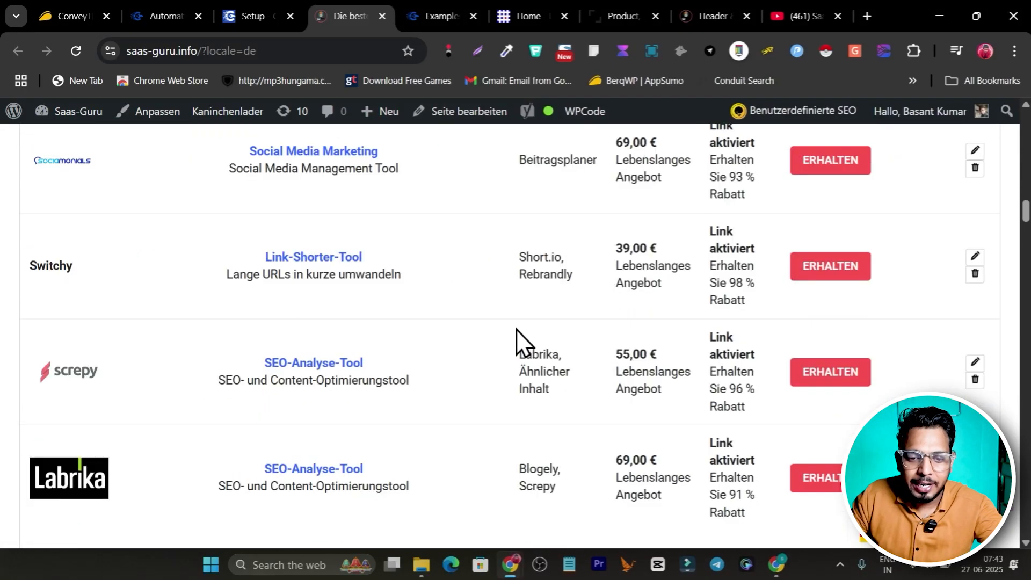
Switch the site's language to Arabic and check the translated home page from the software tools section up to the header
left_click(919, 534)
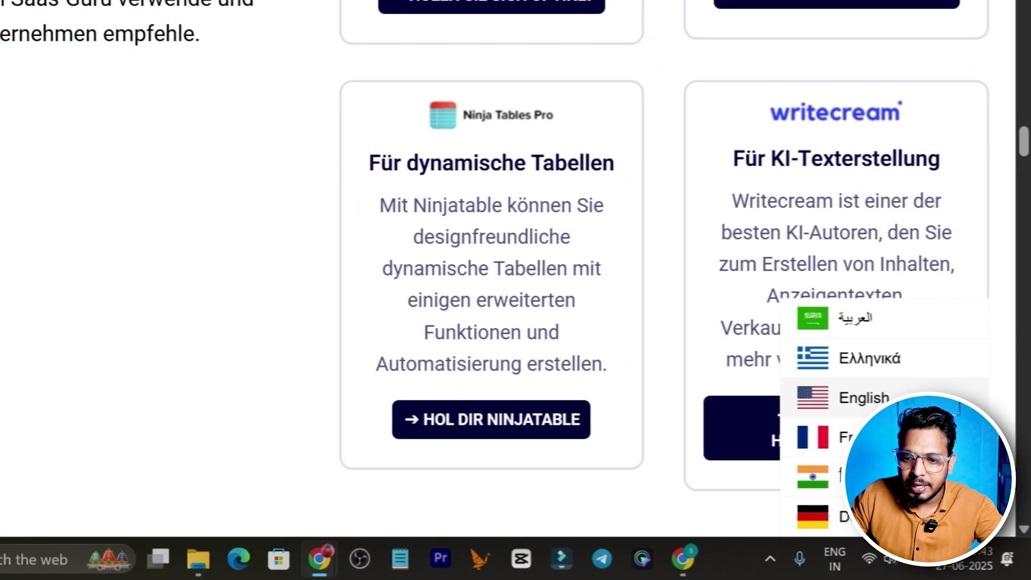
left_click(891, 319)
scroll(235, 294, "up", 20)
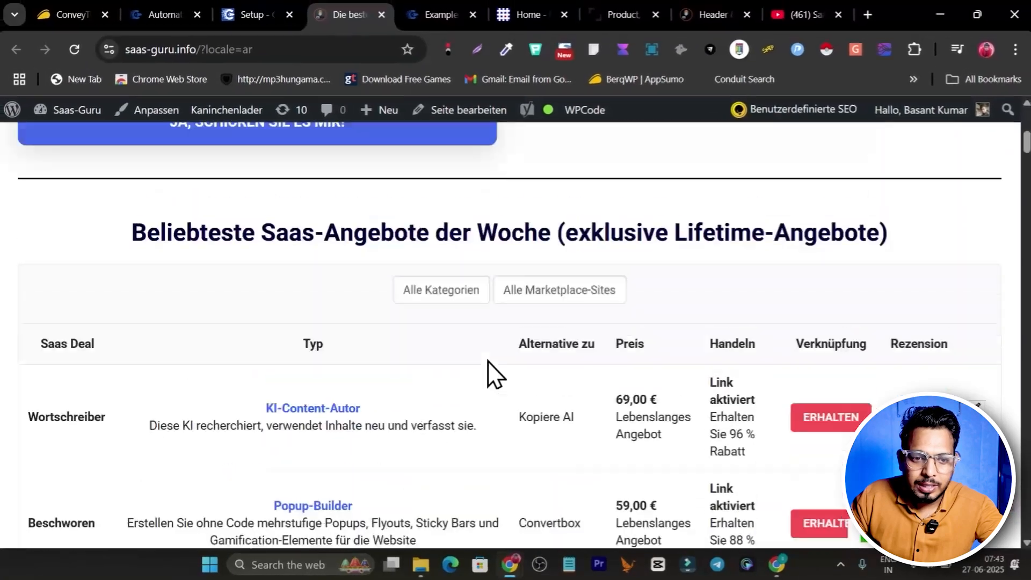
scroll(488, 361, "up", 8)
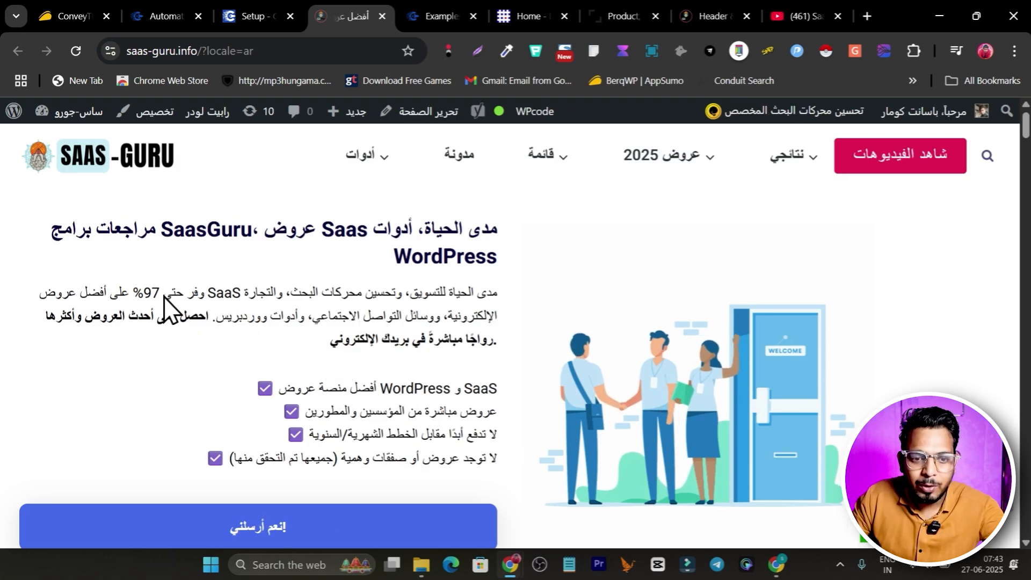
Switch the site's language to Hindi, check the translated home page, and highlight the ?locale=hi part of its URL
left_click(915, 533)
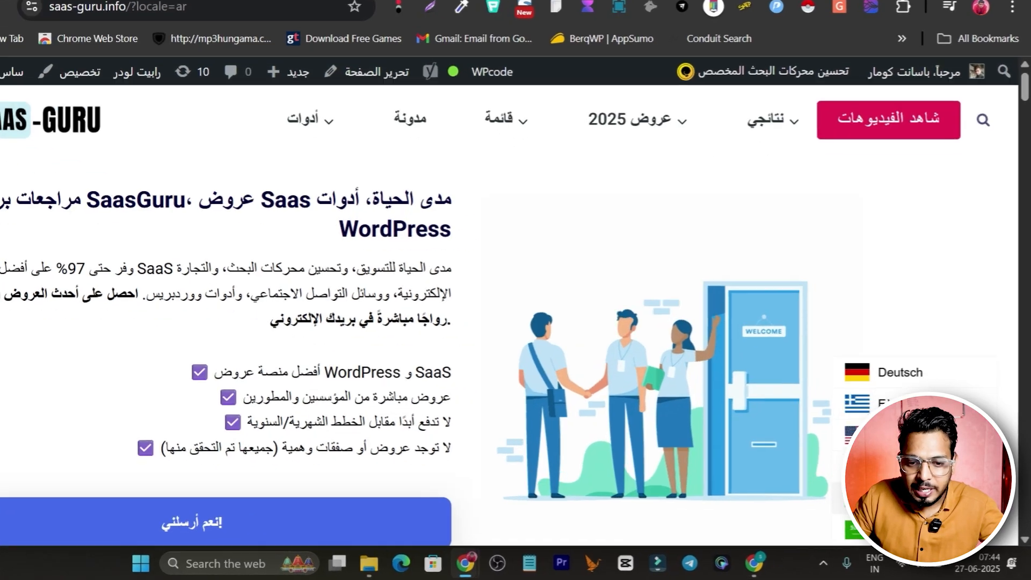
left_click(907, 504)
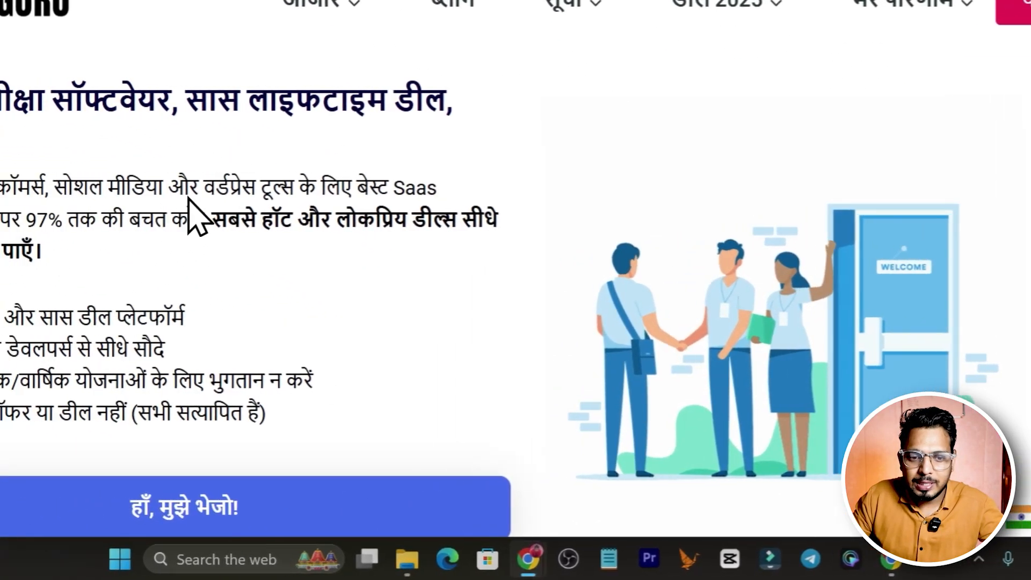
scroll(199, 214, "down", 20)
scroll(618, 355, "up", 10)
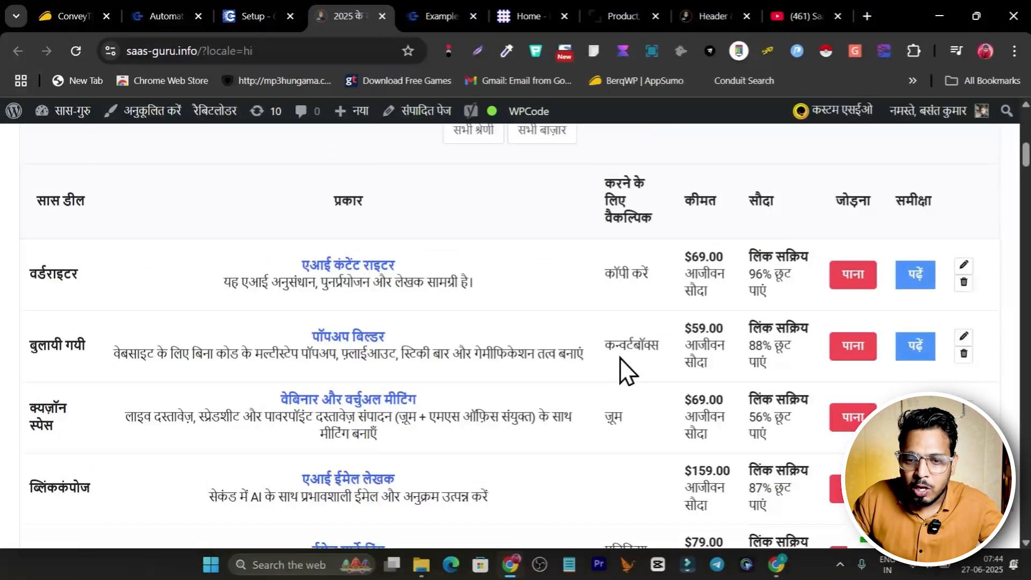
scroll(522, 285, "up", 10)
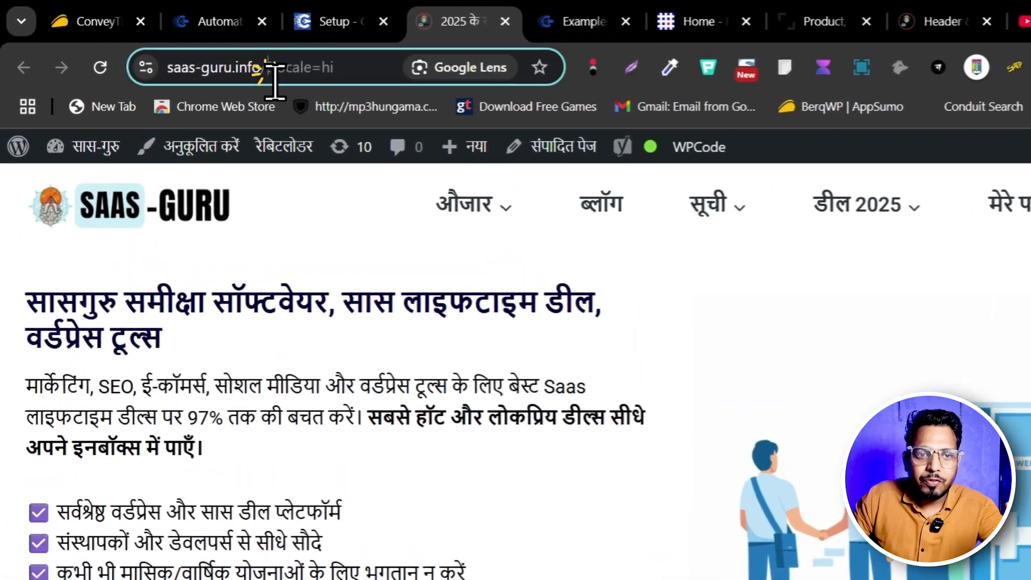
left_click_drag(200, 53, 267, 59)
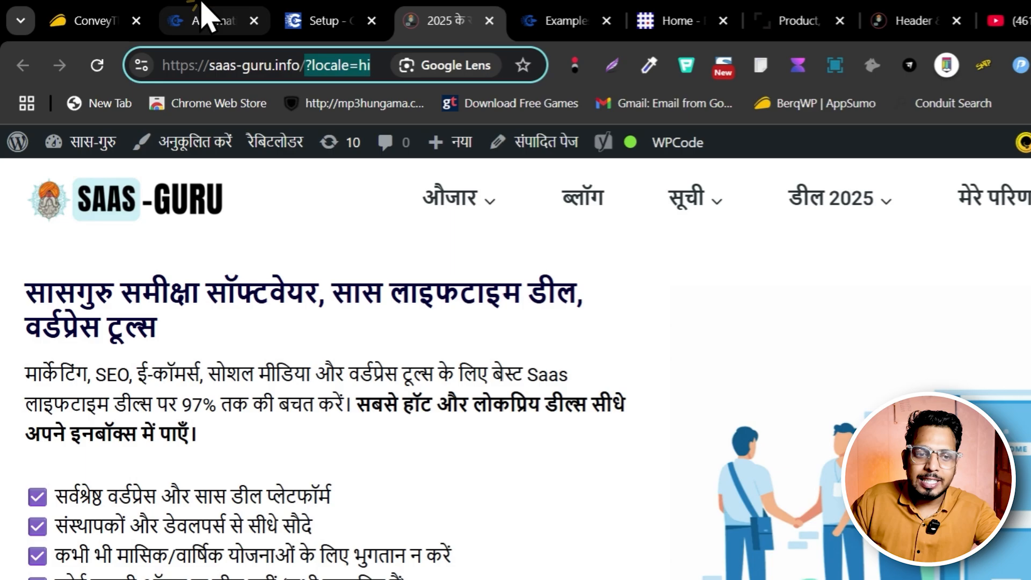
Examine the ConveyThis offer on AppSumo, comparing prices, word limits, page views, domains and features across the license tiers
left_click(155, 16)
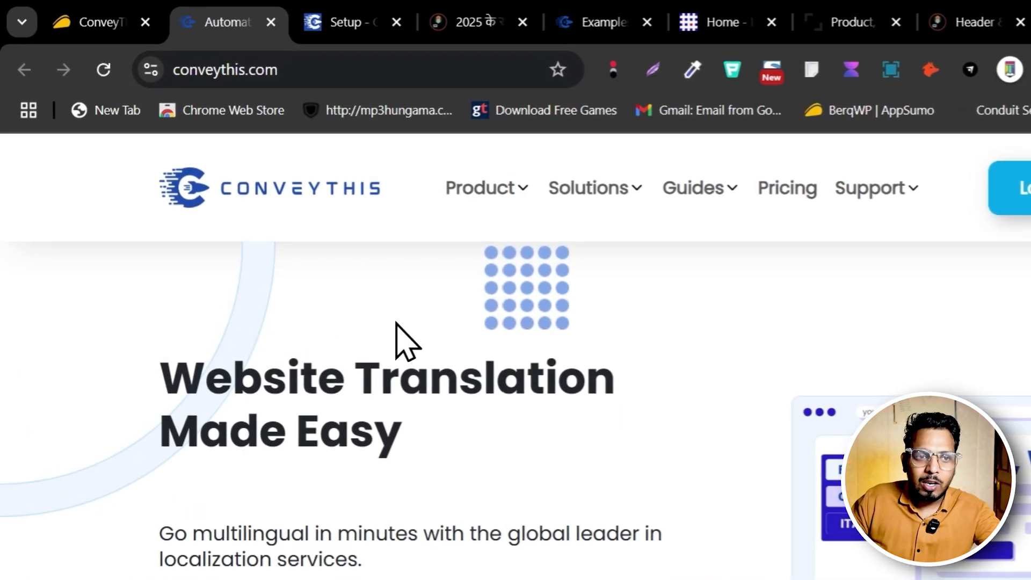
left_click(92, 18)
scroll(365, 441, "down", 3)
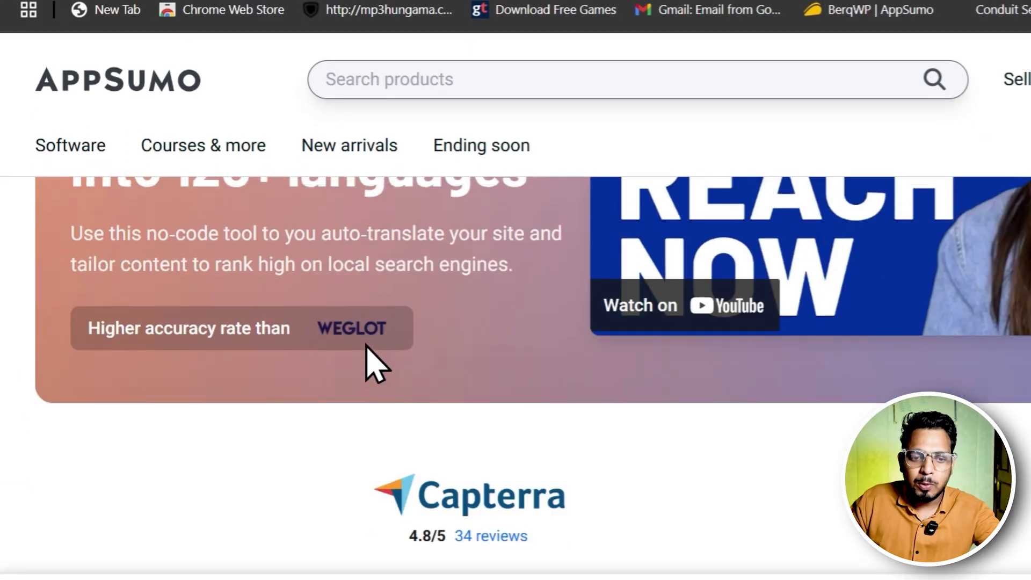
scroll(366, 345, "down", 10)
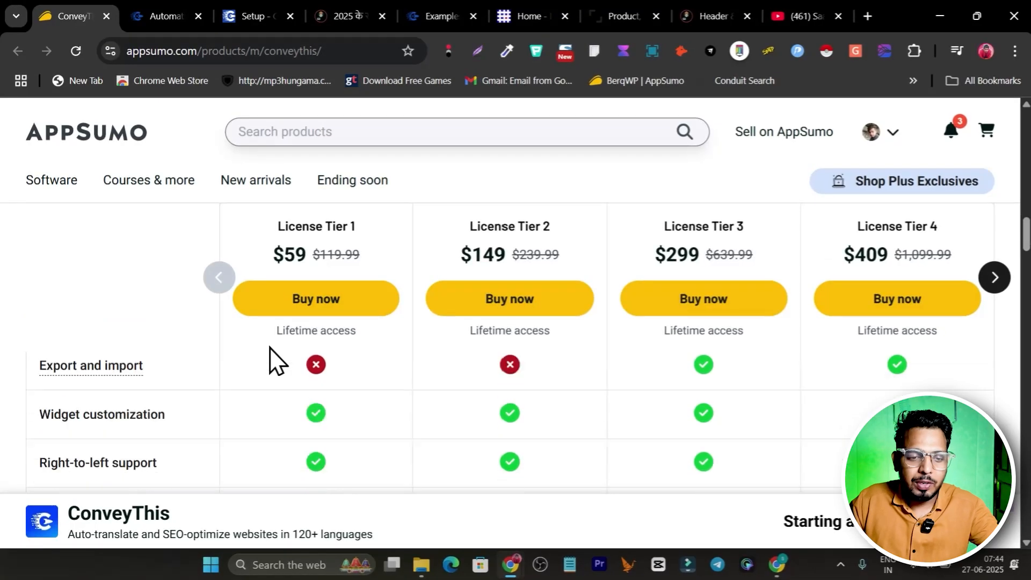
scroll(269, 361, "down", 3)
scroll(271, 357, "up", 6)
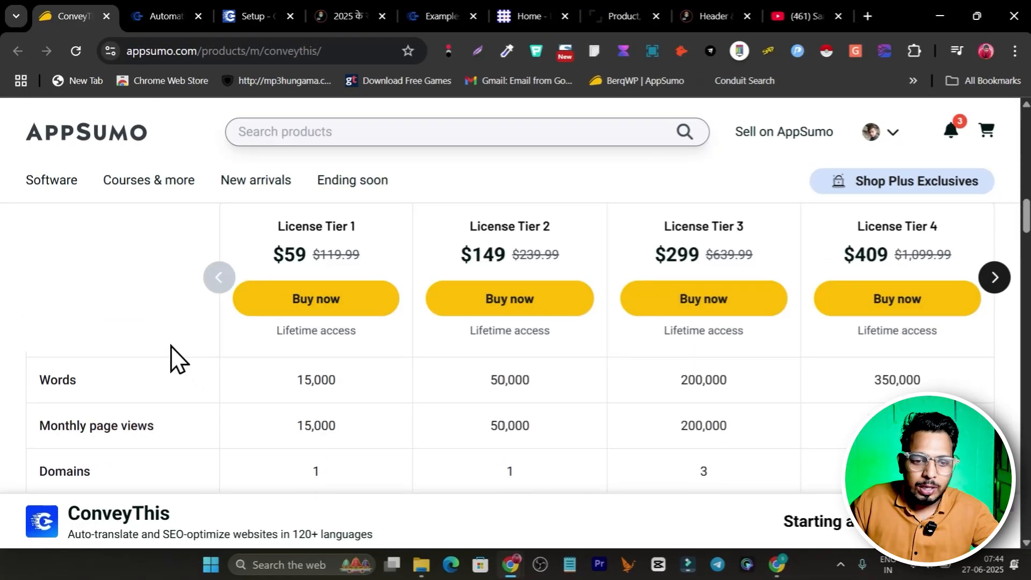
scroll(299, 400, "down", 5)
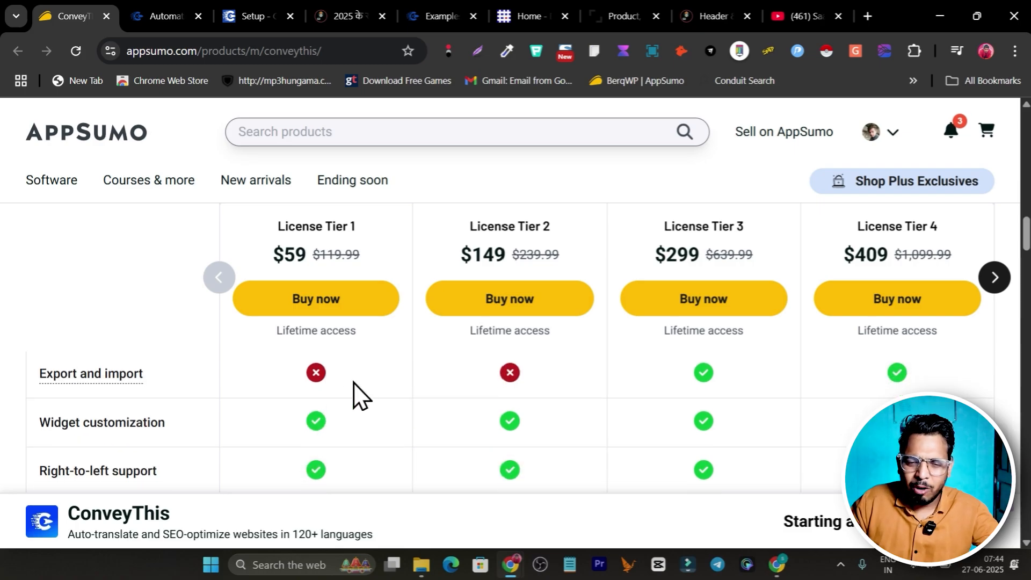
scroll(571, 419, "up", 6)
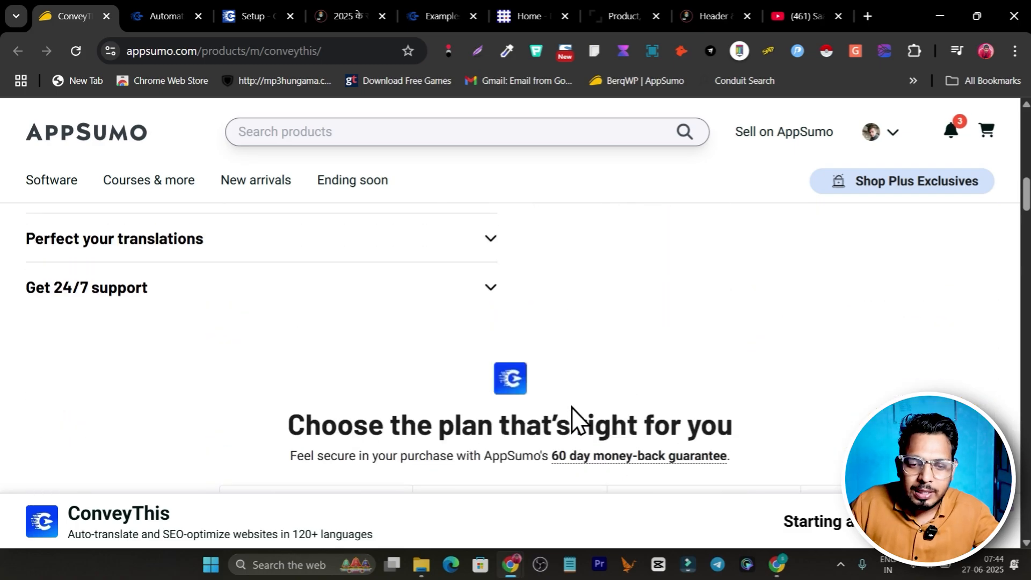
scroll(553, 338, "down", 5)
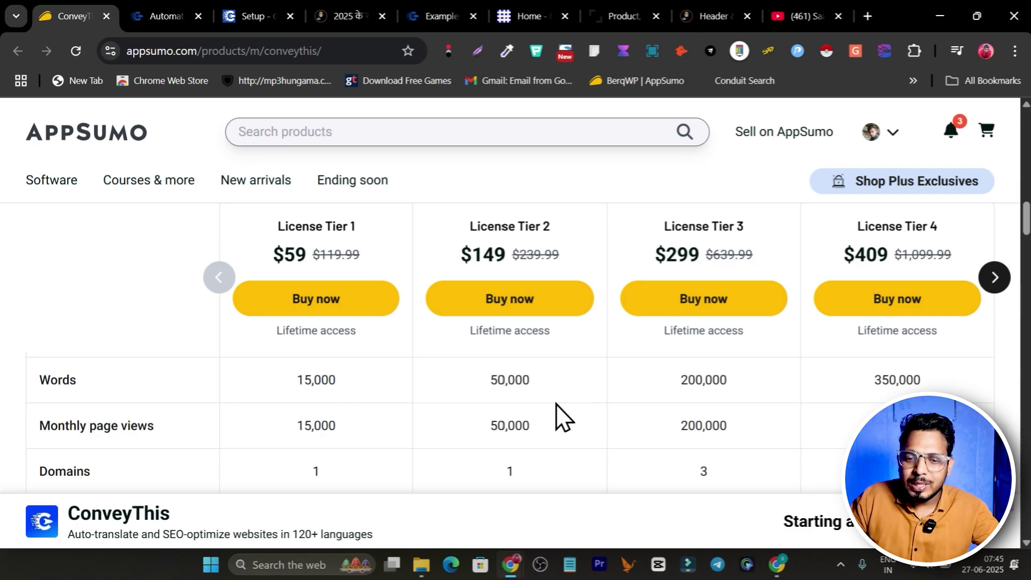
scroll(556, 405, "up", 2)
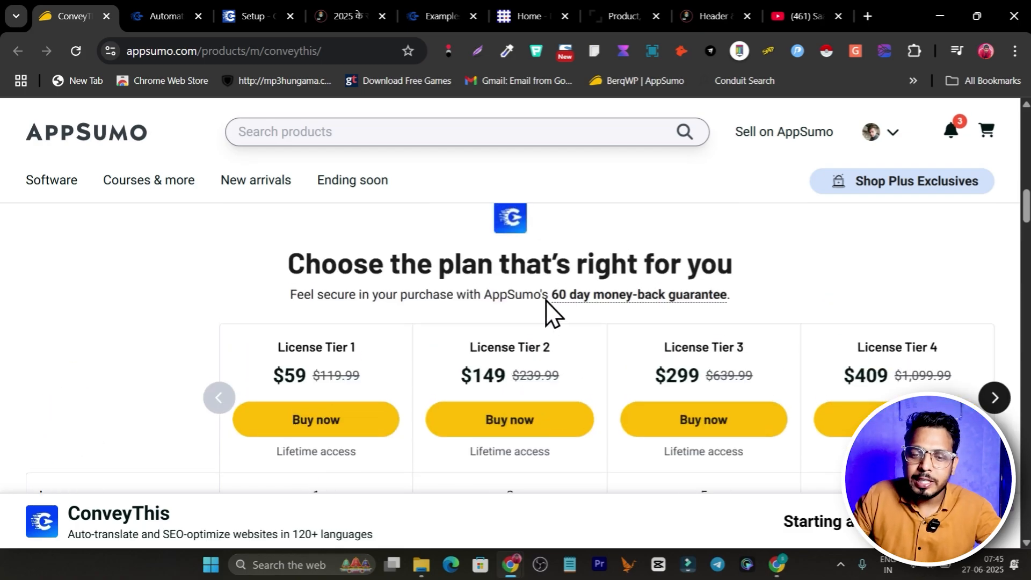
scroll(550, 293, "up", 1)
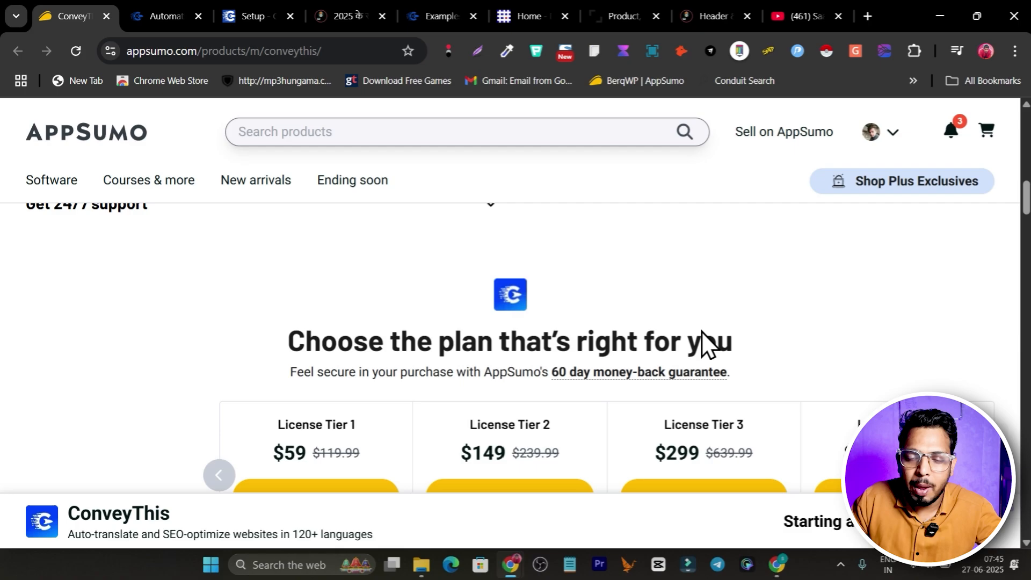
scroll(459, 336, "up", 10)
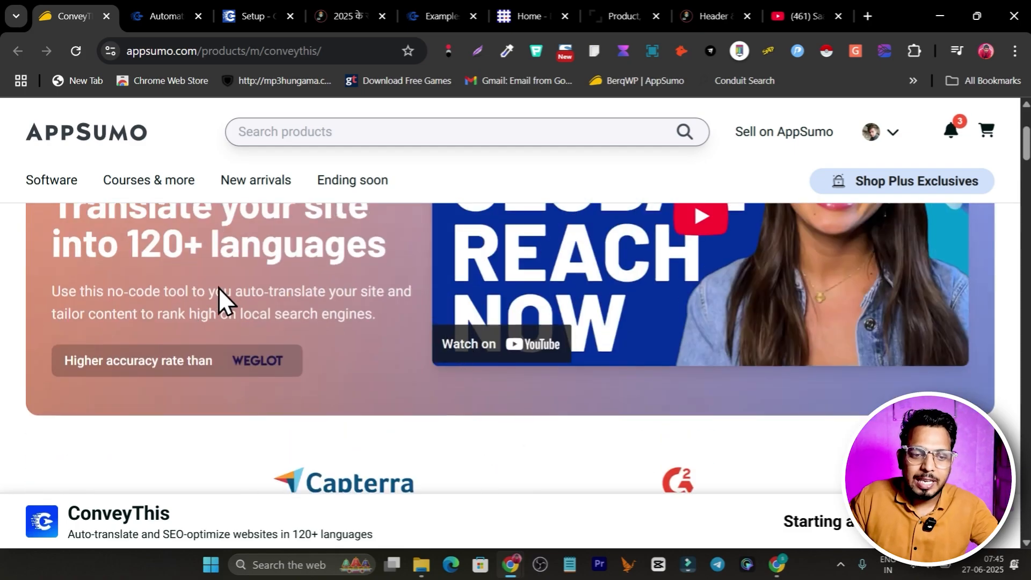
scroll(219, 288, "up", 2)
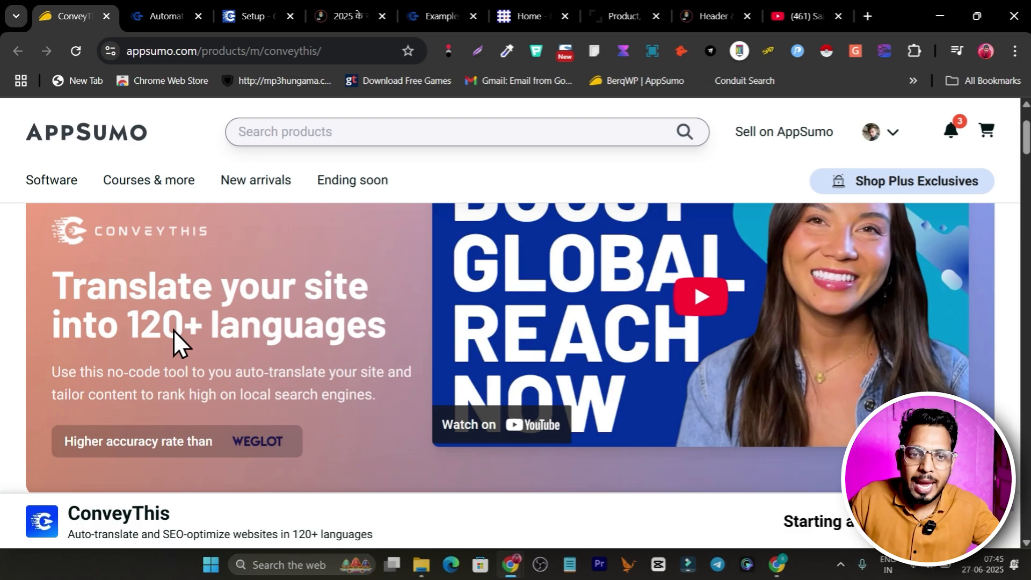
Return to the Saas-Guru home page and switch its language back to English
left_click(356, 15)
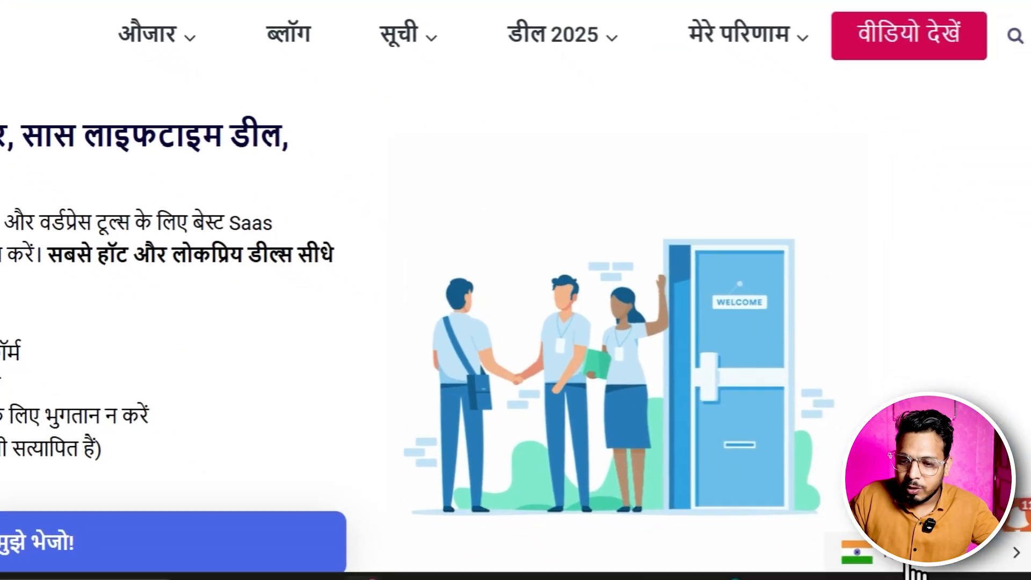
left_click(908, 564)
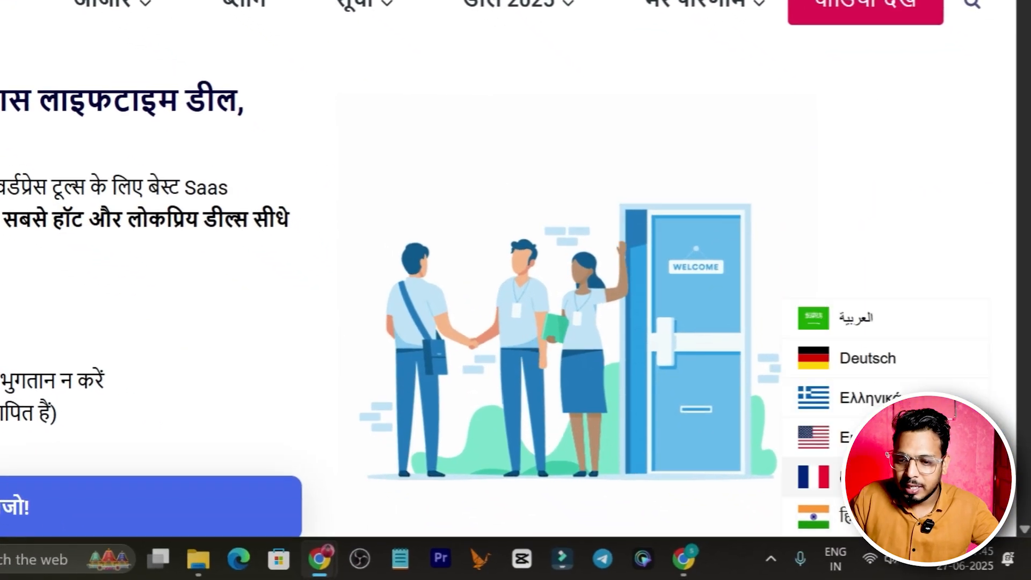
left_click(827, 436)
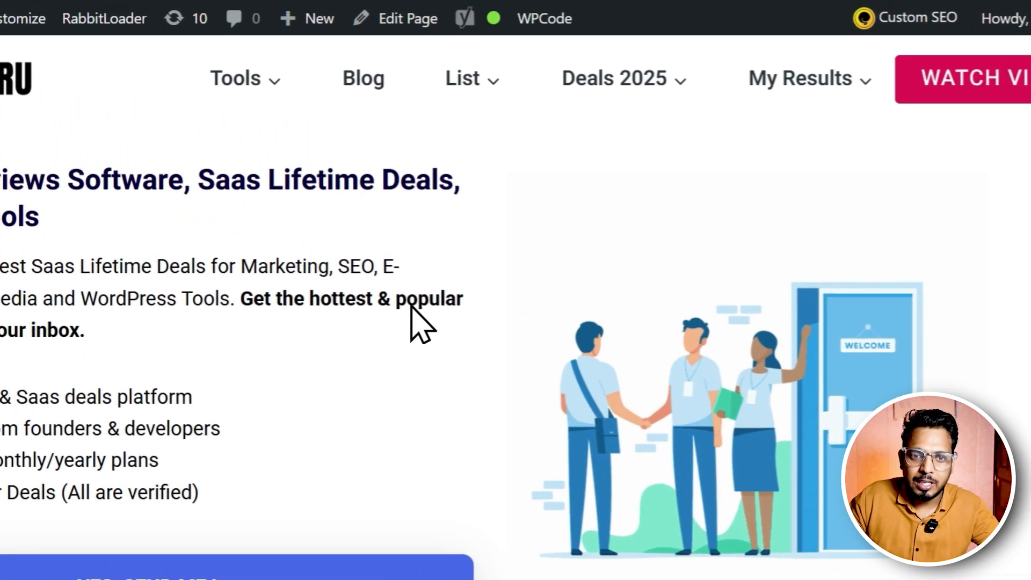
View the ConveyThis examples page and the two open customer sites, ECR Solutions and a photography portfolio, and close both customer sites
left_click(521, 5)
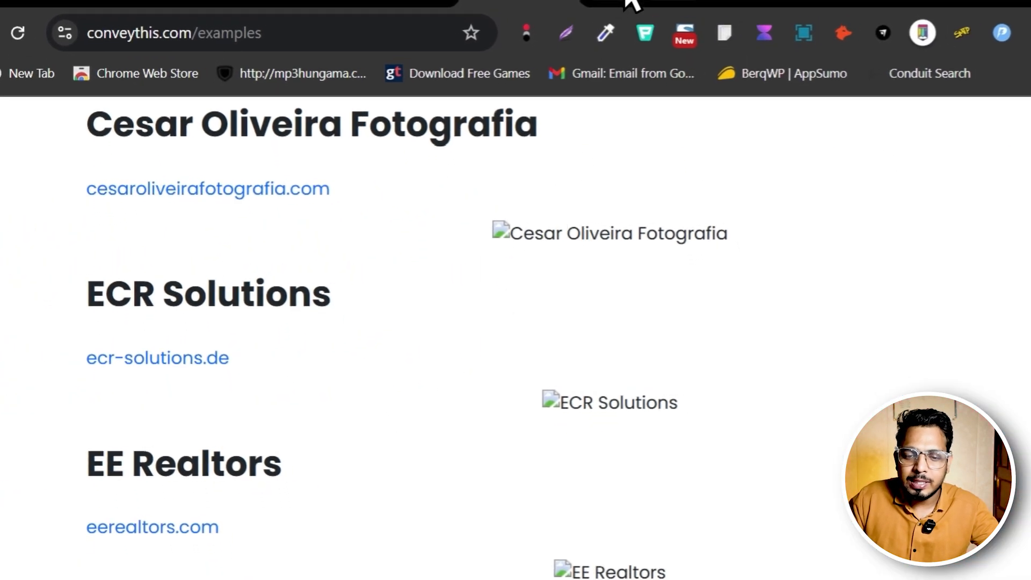
left_click(634, 8)
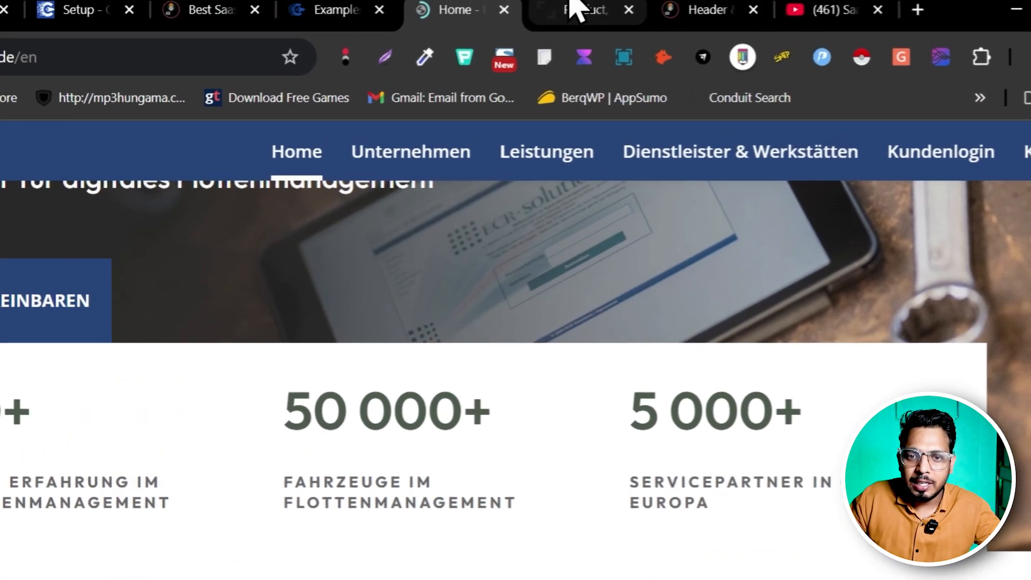
left_click(569, 9)
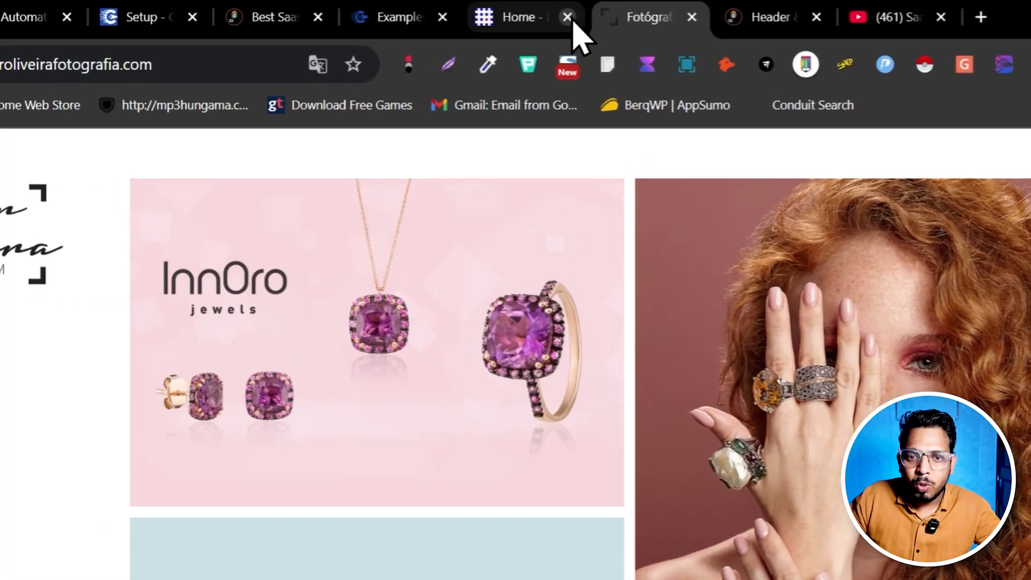
left_click(582, 0)
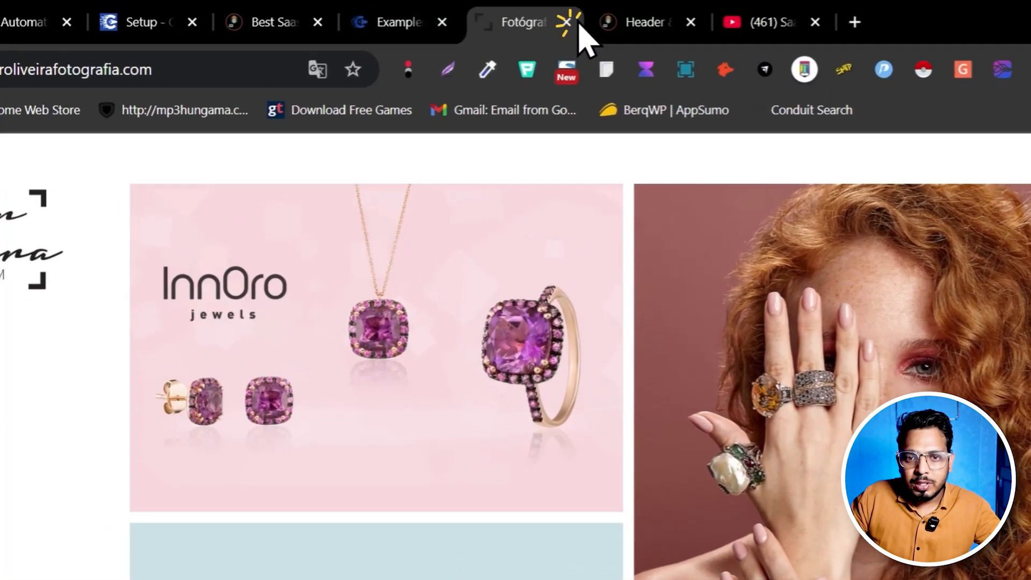
left_click(583, 0)
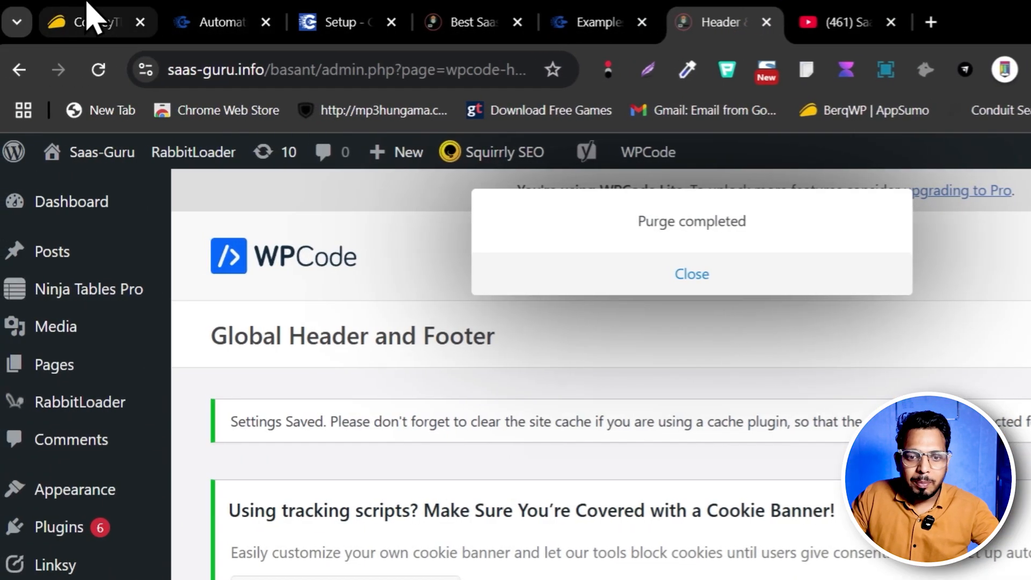
Go to the ConveyThis setup page and choose Default (Javascript) as the website technology
left_click(88, 20)
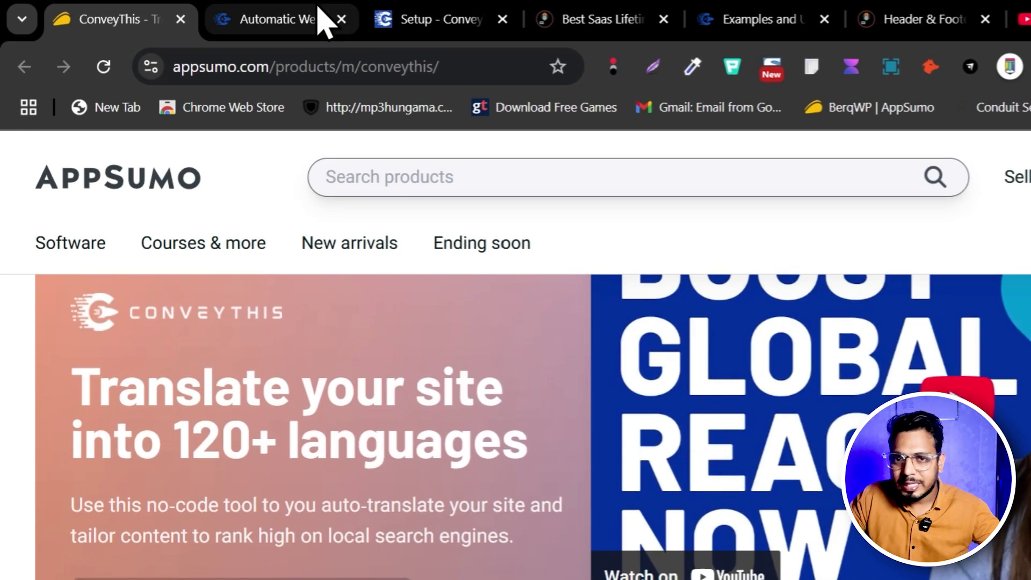
left_click(416, 17)
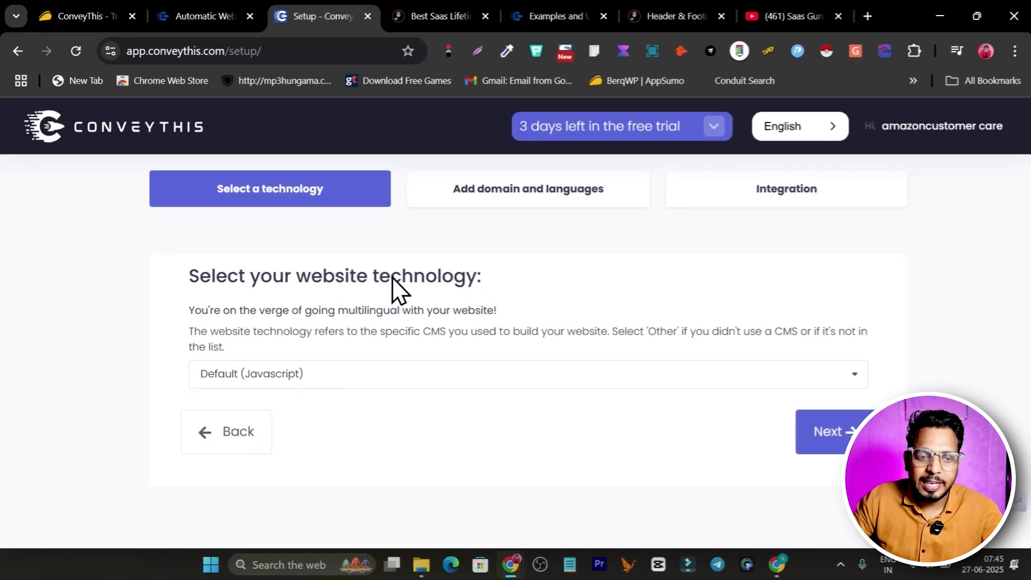
left_click(344, 376)
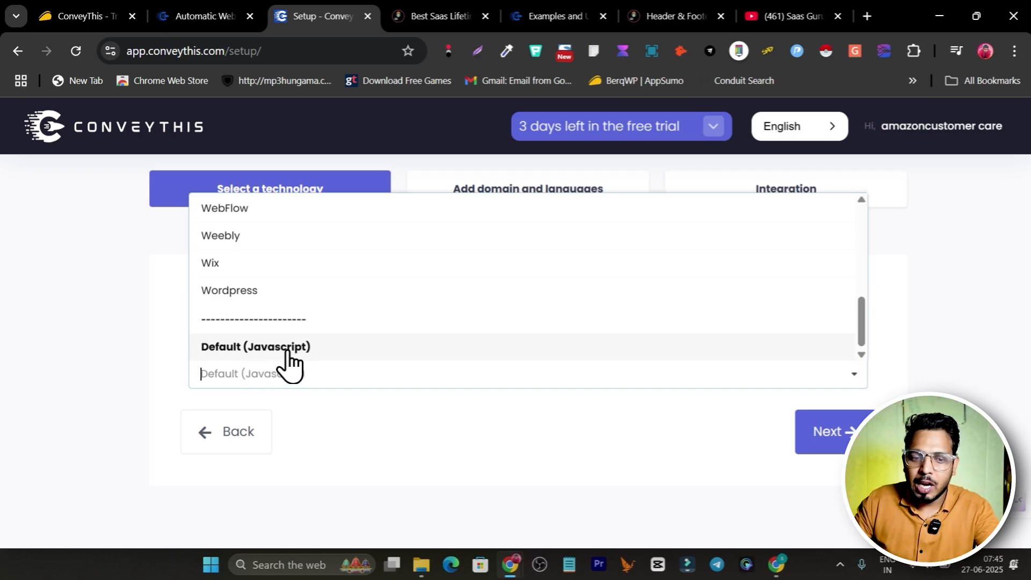
left_click(308, 349)
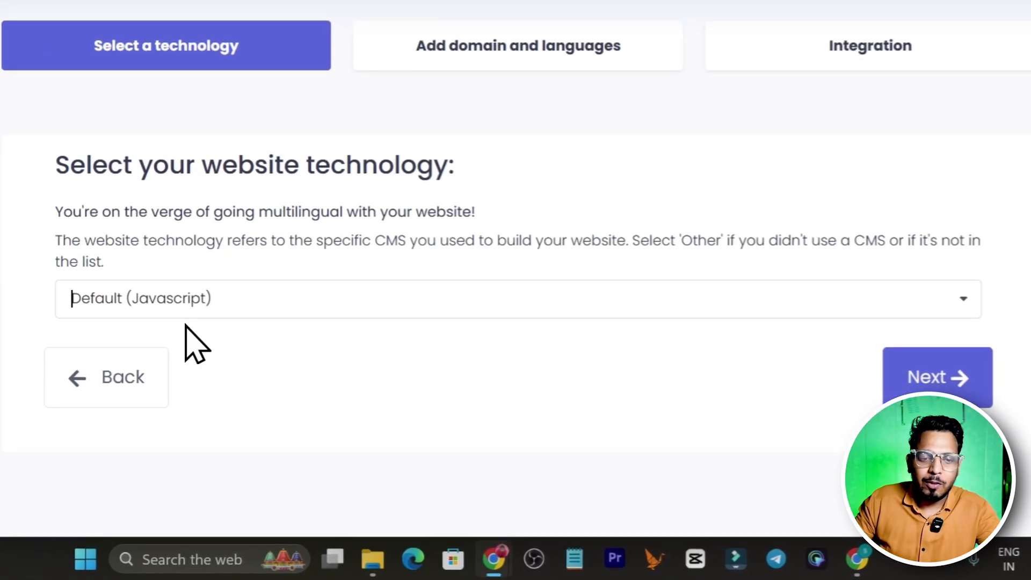
Continue to the domain and languages stage and set the website's original language to English
left_click(945, 383)
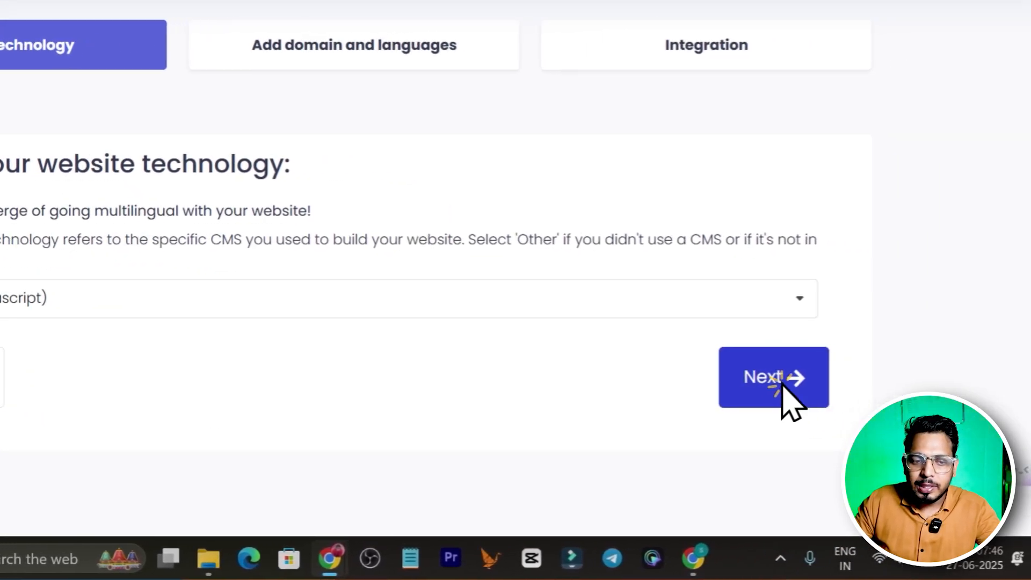
left_click(218, 333)
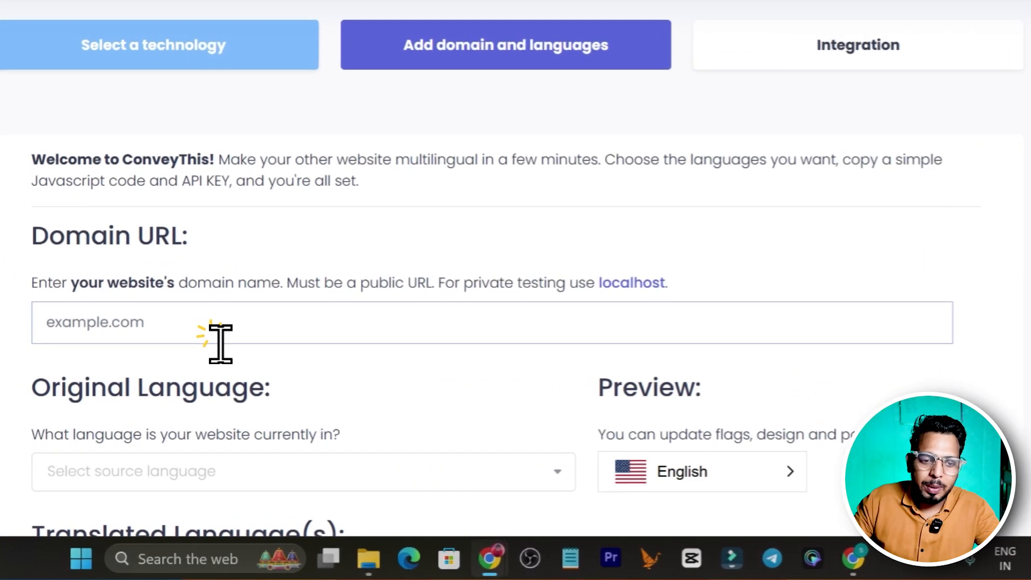
scroll(234, 344, "down", 2)
left_click(143, 375)
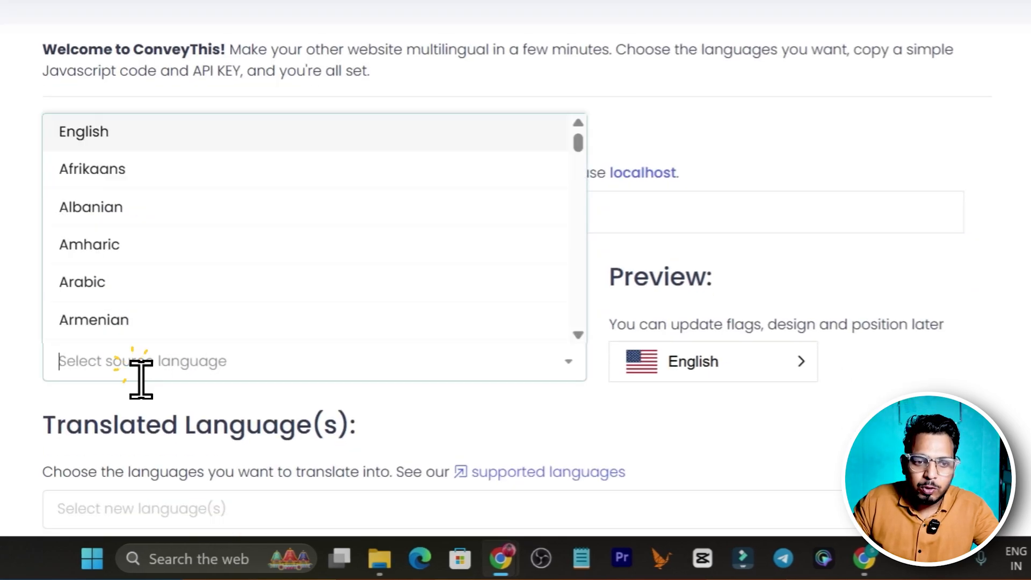
left_click(166, 134)
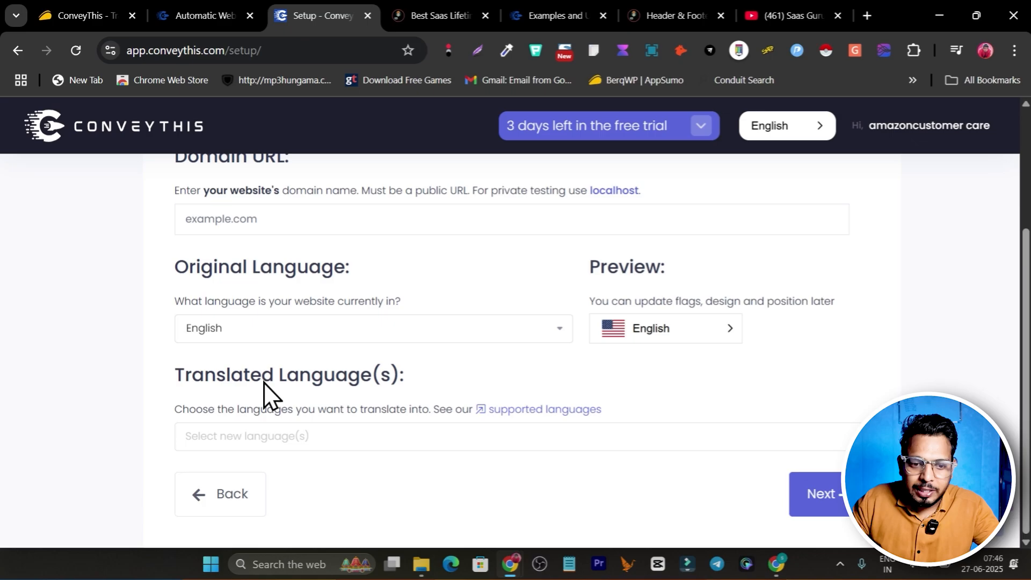
Add Afrikaans, Armenian, Bosnian, Catalan and Croatian as the translated languages and submit the setup form
left_click(298, 443)
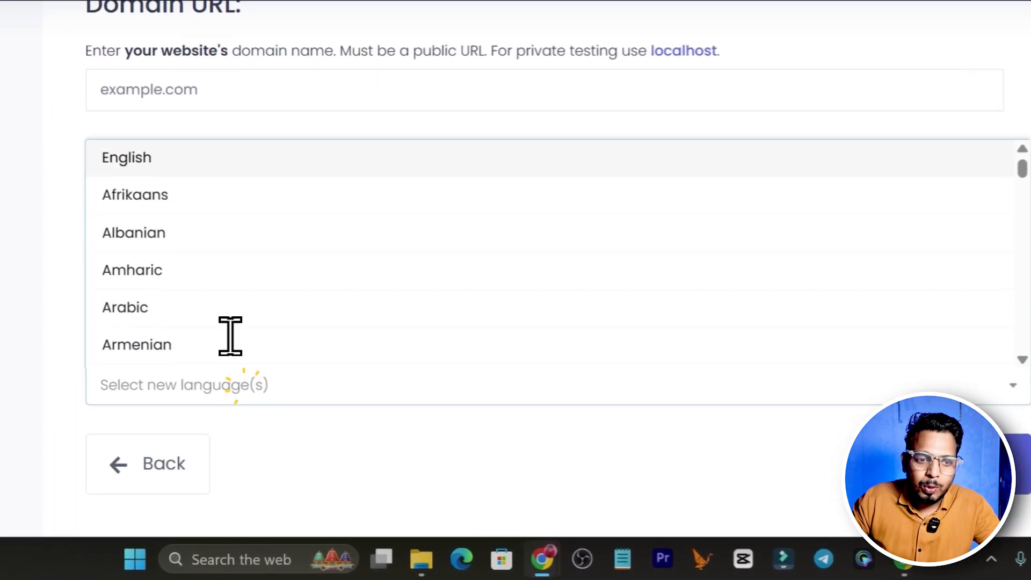
left_click(172, 193)
left_click(171, 306)
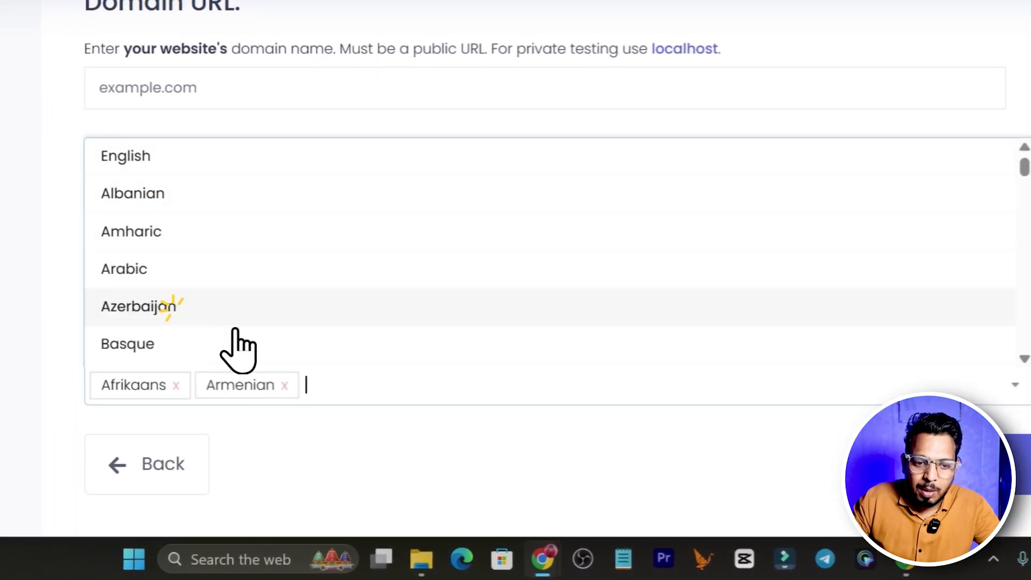
left_click(436, 385)
scroll(309, 267, "down", 4)
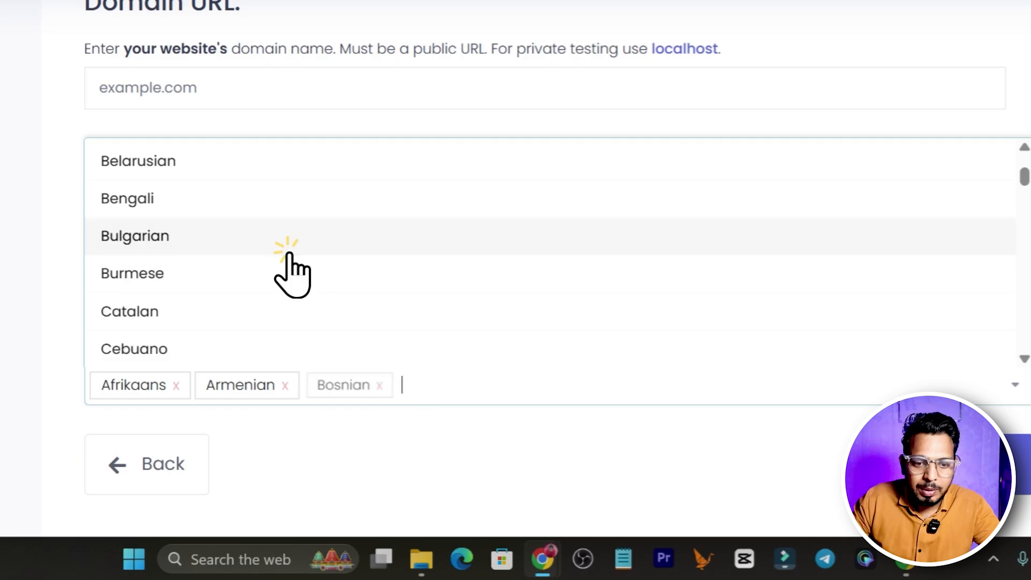
left_click(194, 312)
scroll(332, 269, "down", 4)
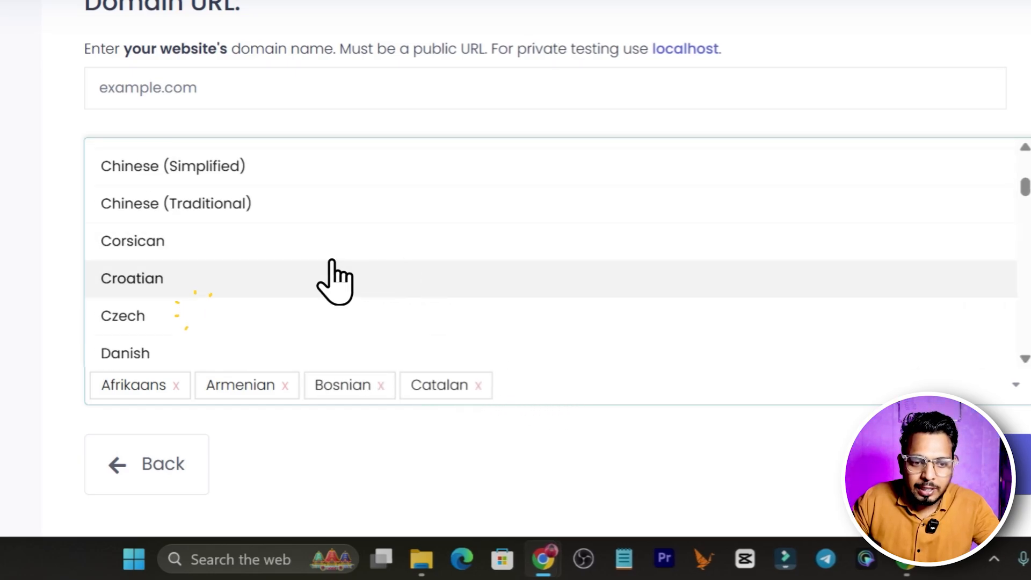
left_click(217, 277)
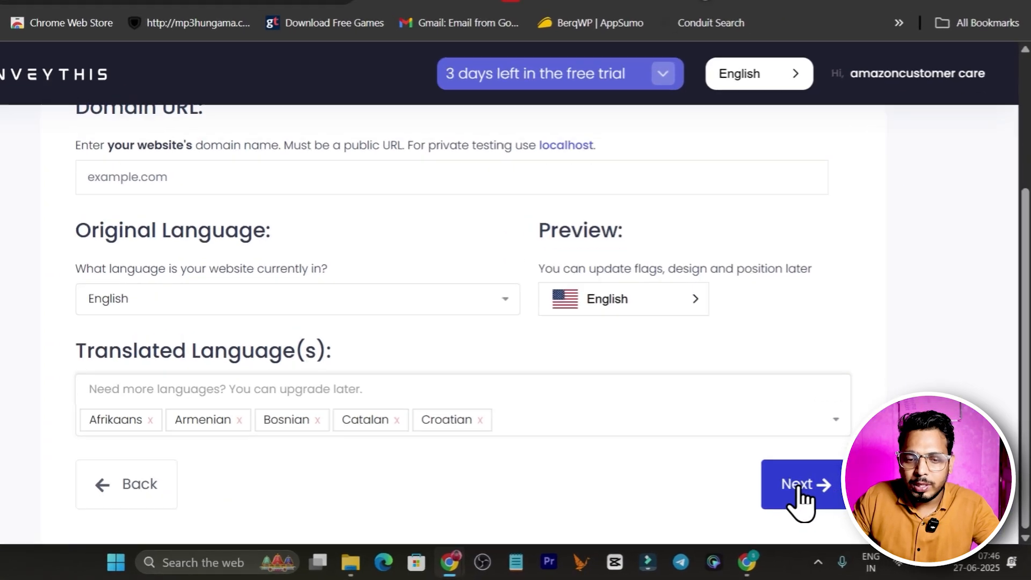
left_click(818, 497)
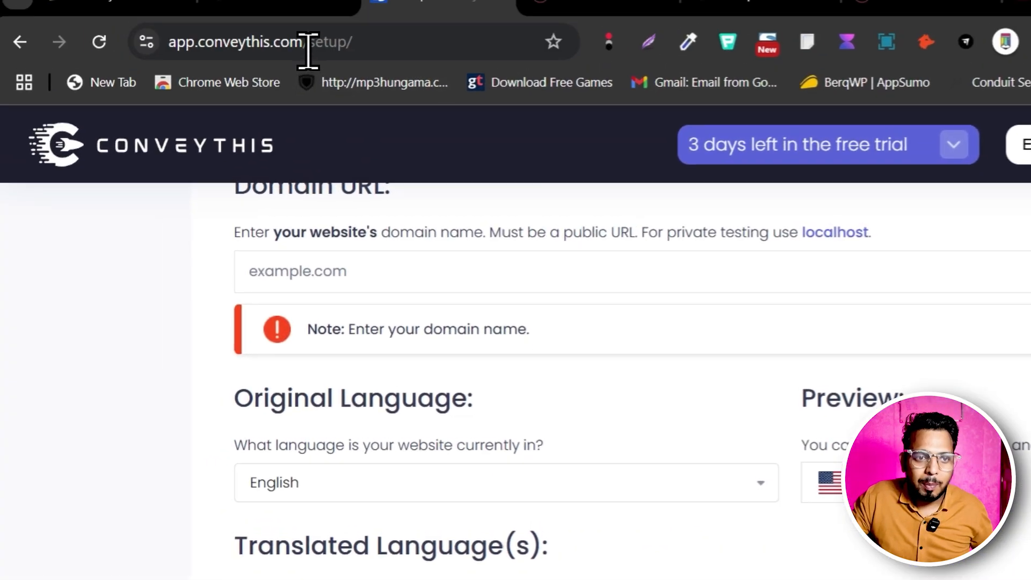
Try to continue the setup with .conveythis.com and with .conveythis.in as the domain URL
left_click_drag(306, 65, 205, 77)
key("ctrl+c")
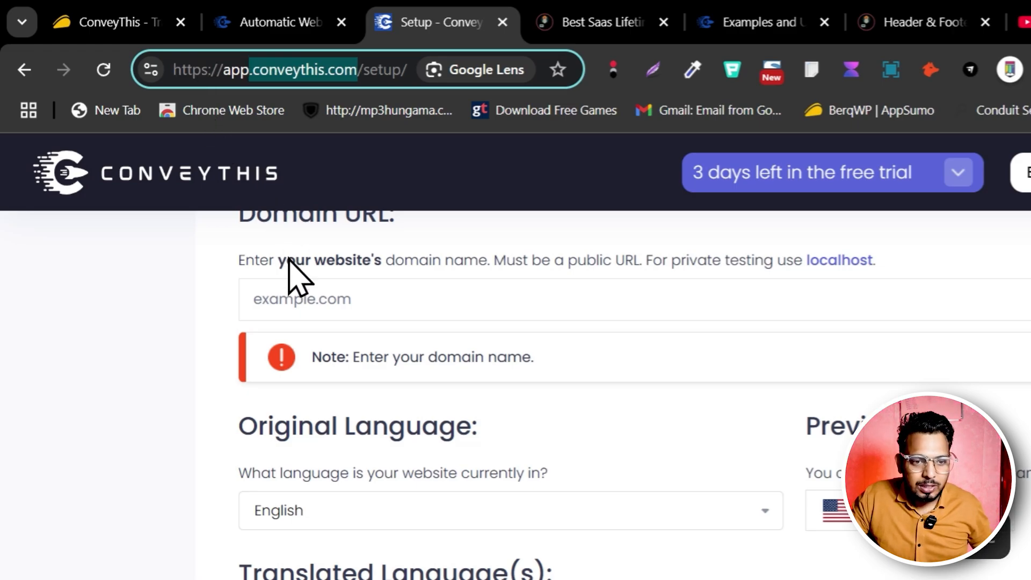
left_click(343, 309)
key("ctrl+v")
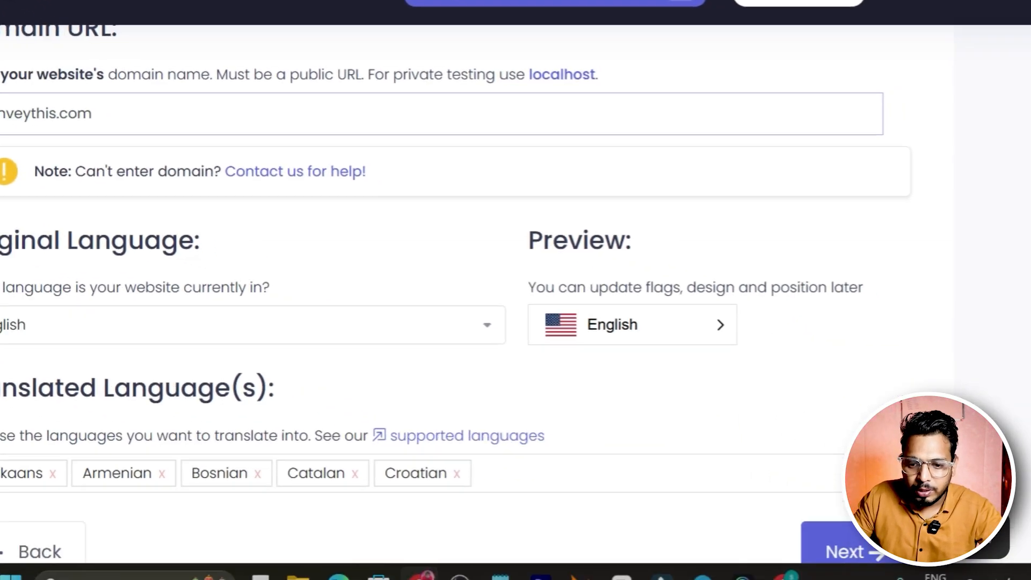
left_click(760, 529)
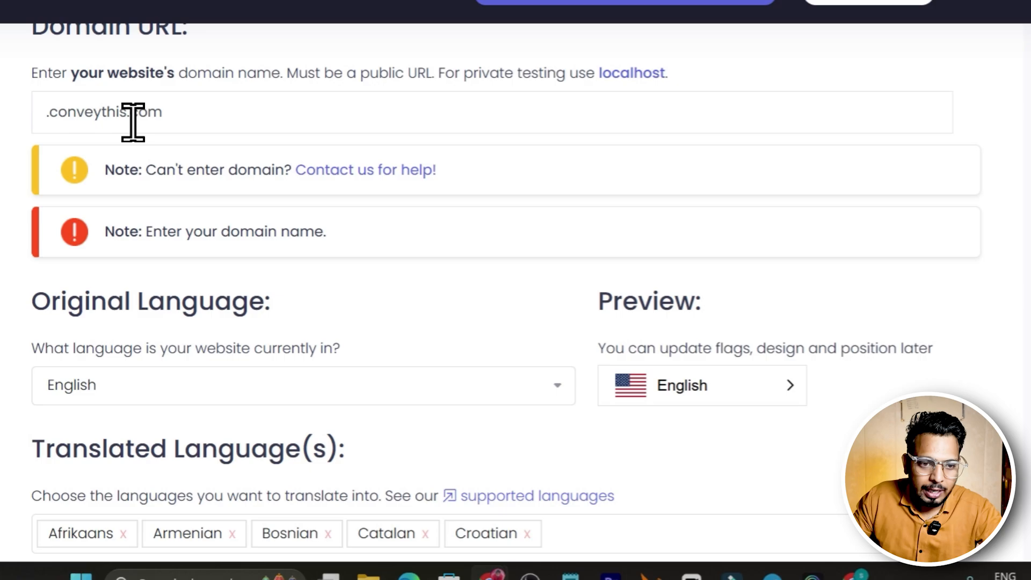
left_click(146, 125)
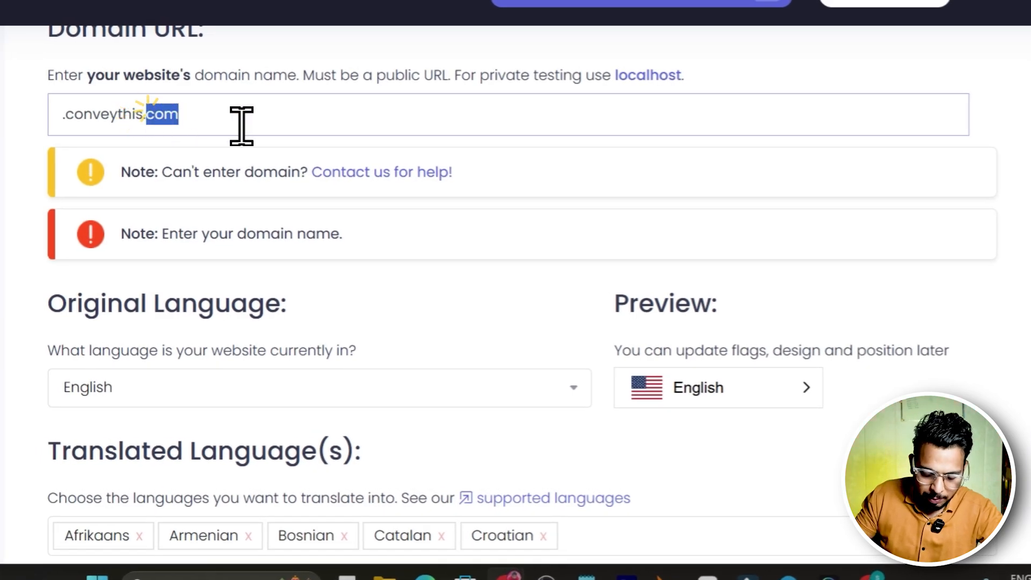
type("in")
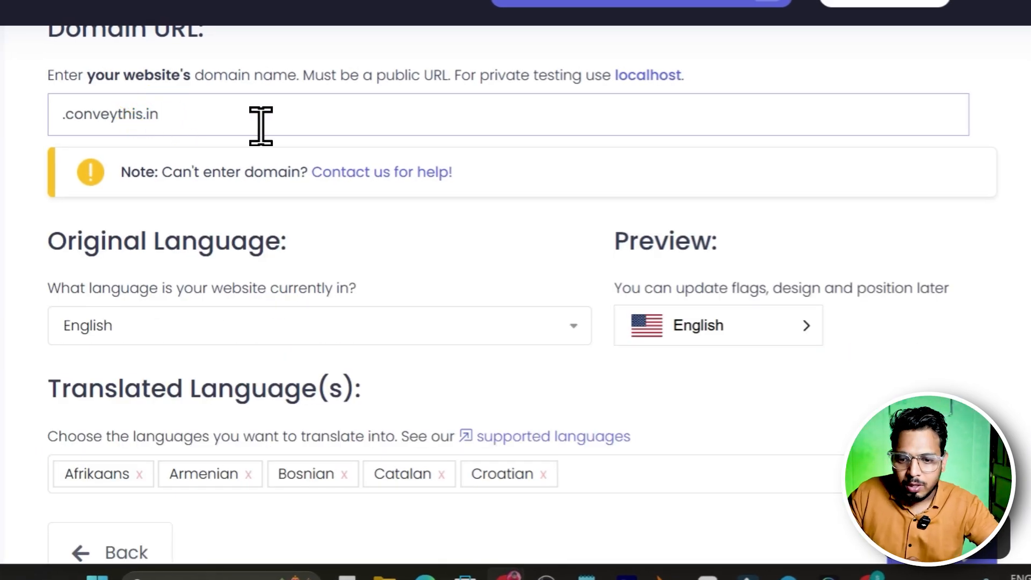
left_click(919, 556)
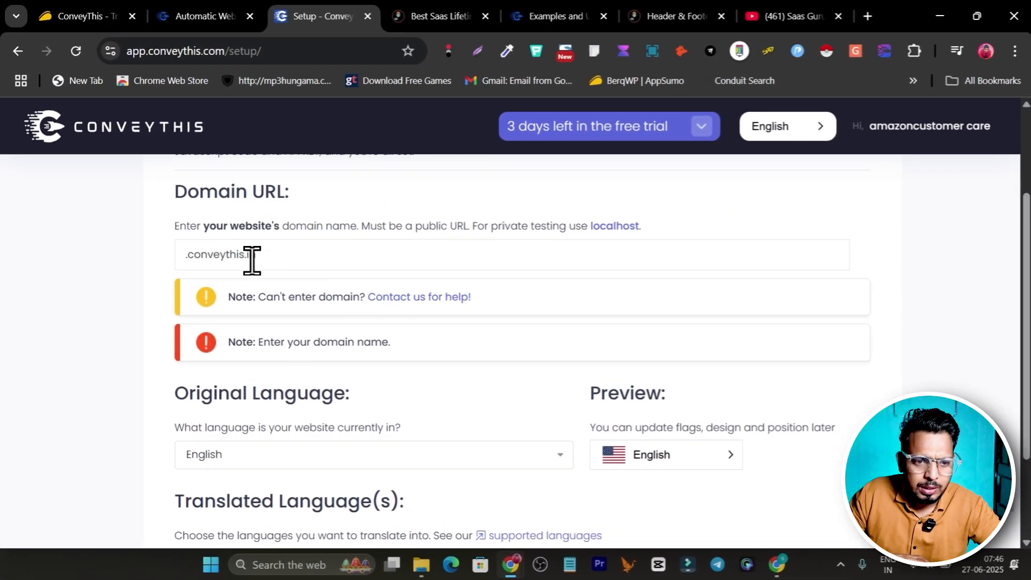
Set the domain URL to saasguru.in and continue to the integration stage
left_click_drag(245, 255, 136, 255)
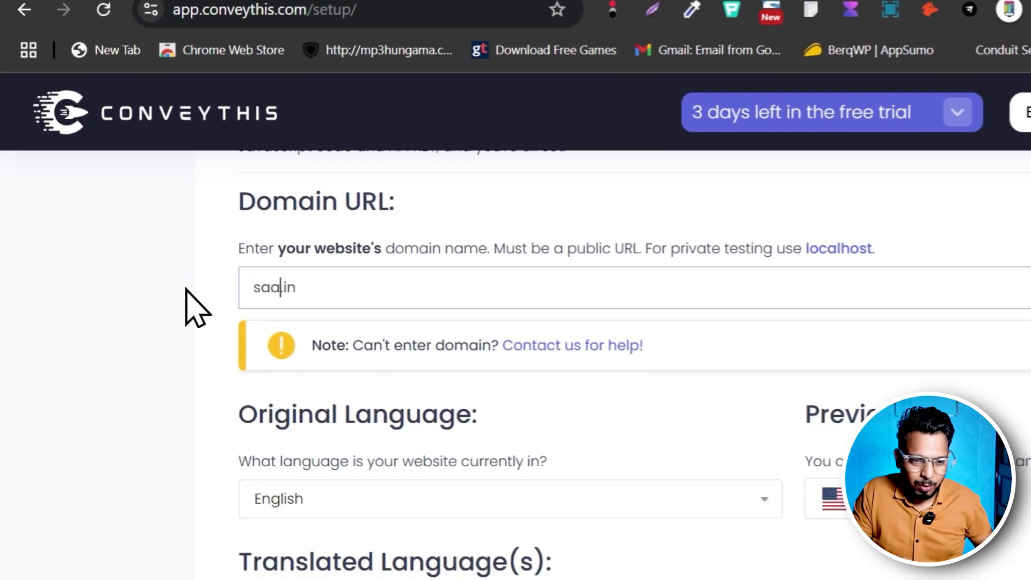
type("sguru")
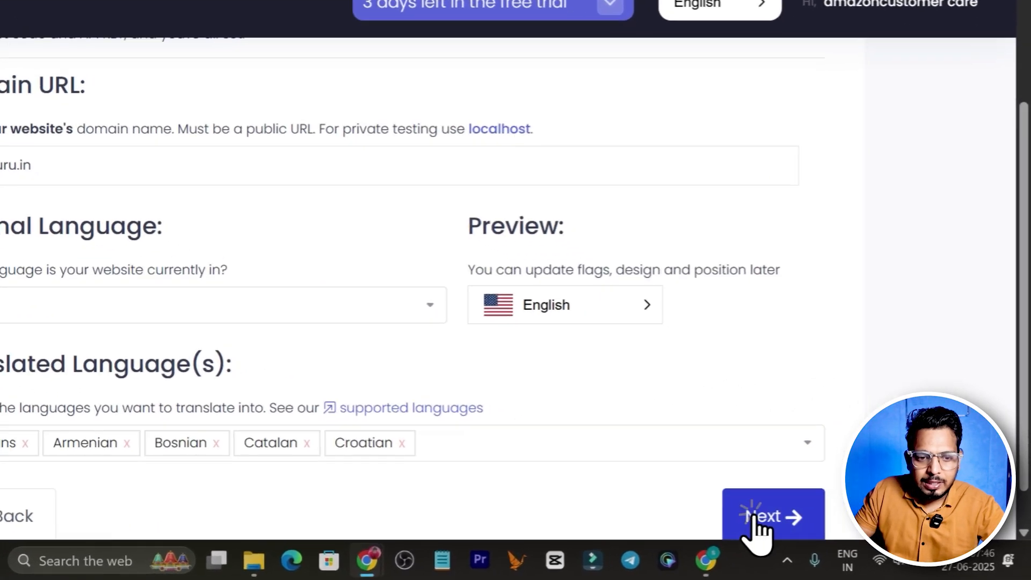
left_click(817, 531)
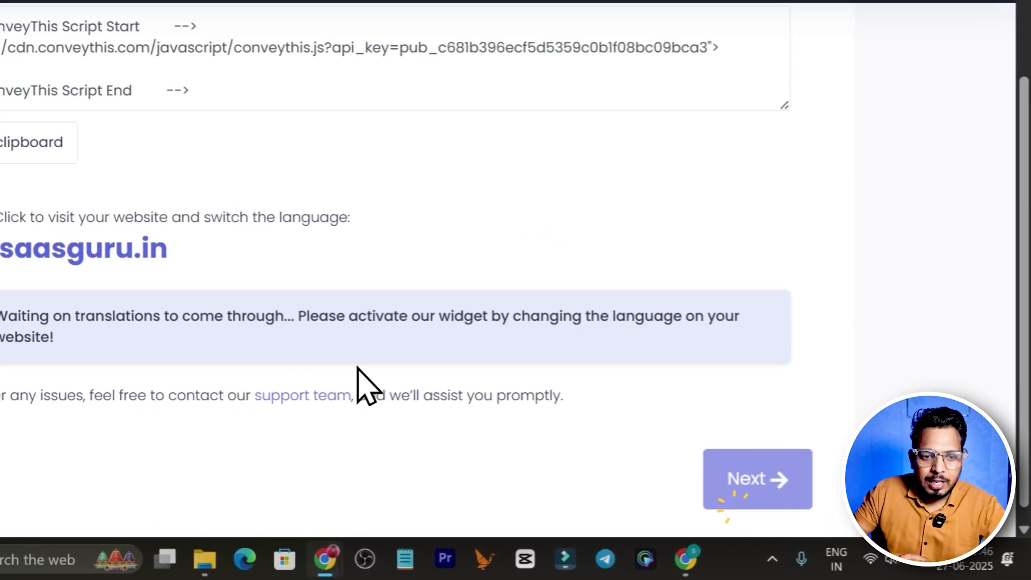
Copy the ConveyThis script, open the WPCode header and footer page, and review its header scripts, dismissing the purge message
scroll(242, 343, "up", 3)
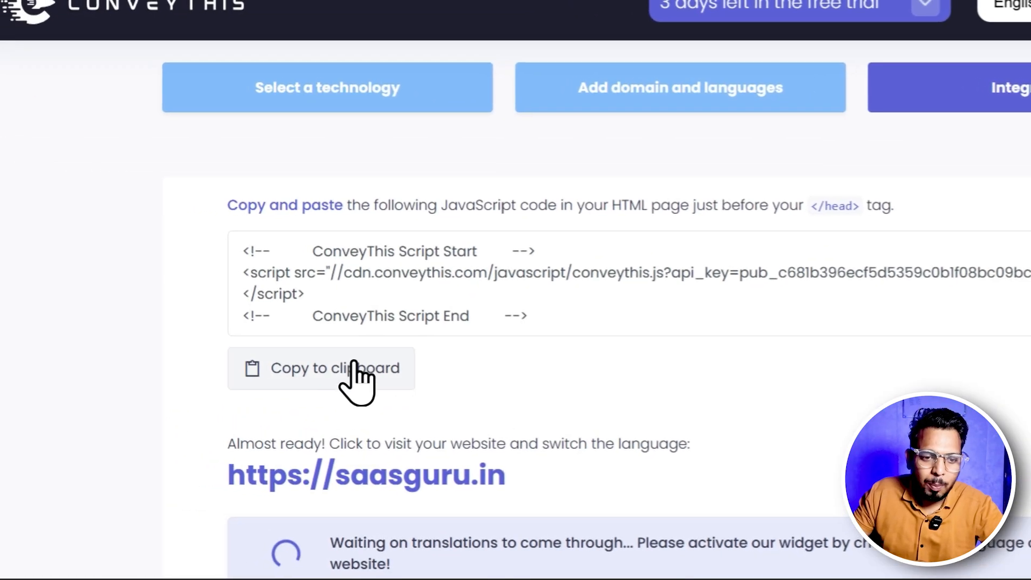
left_click(8, 325)
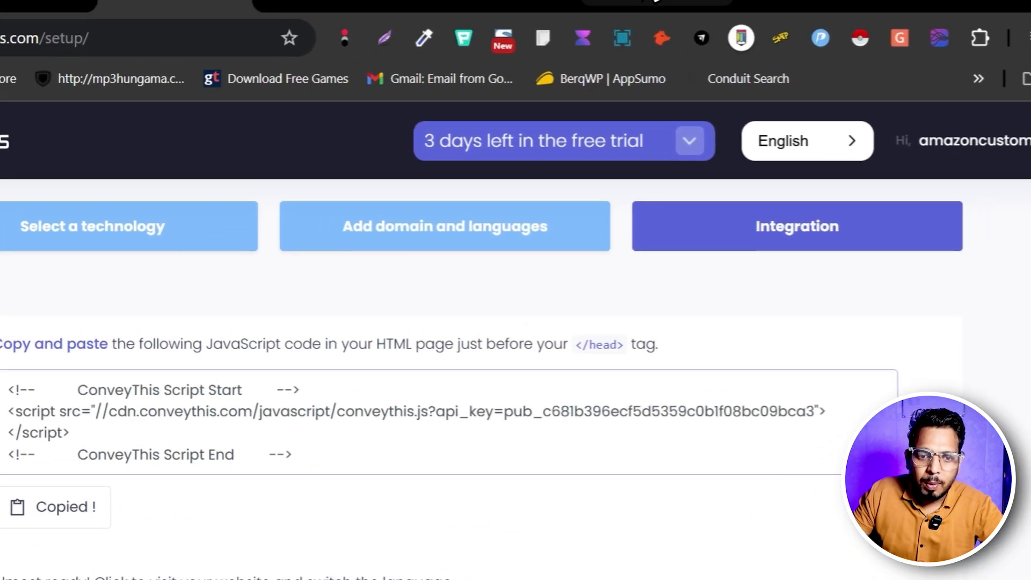
left_click(607, 16)
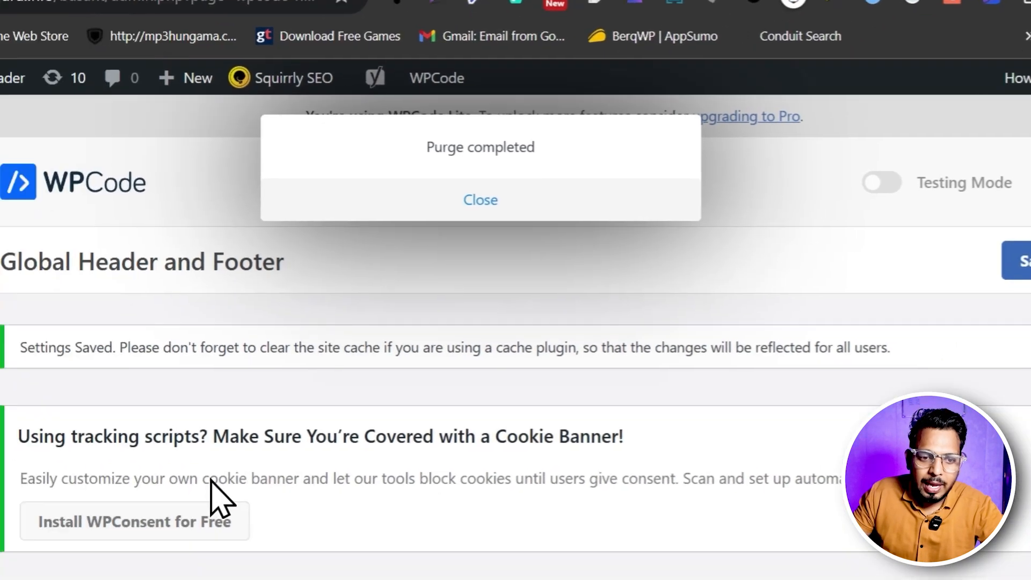
scroll(211, 480, "down", 15)
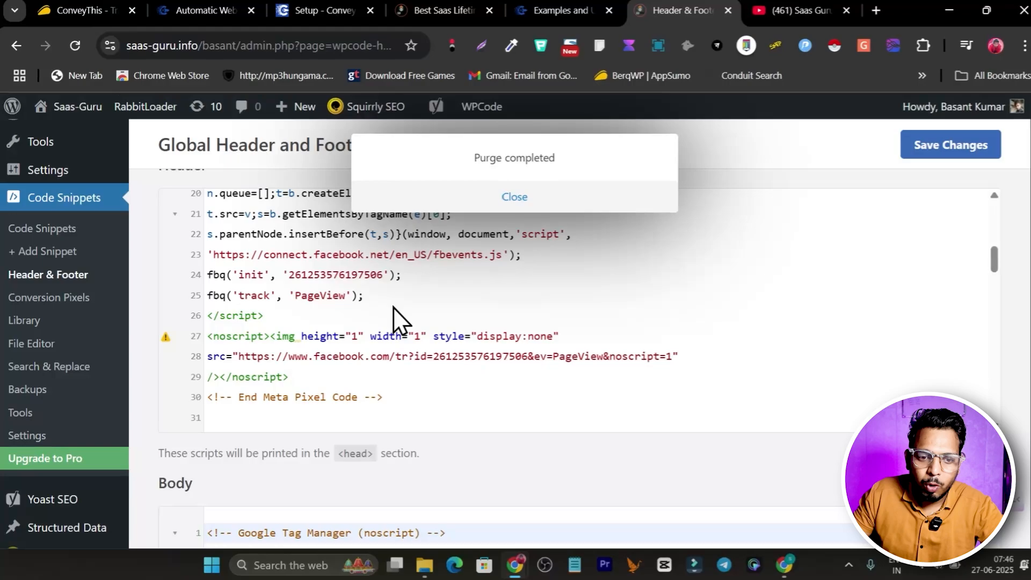
scroll(390, 309, "down", 10)
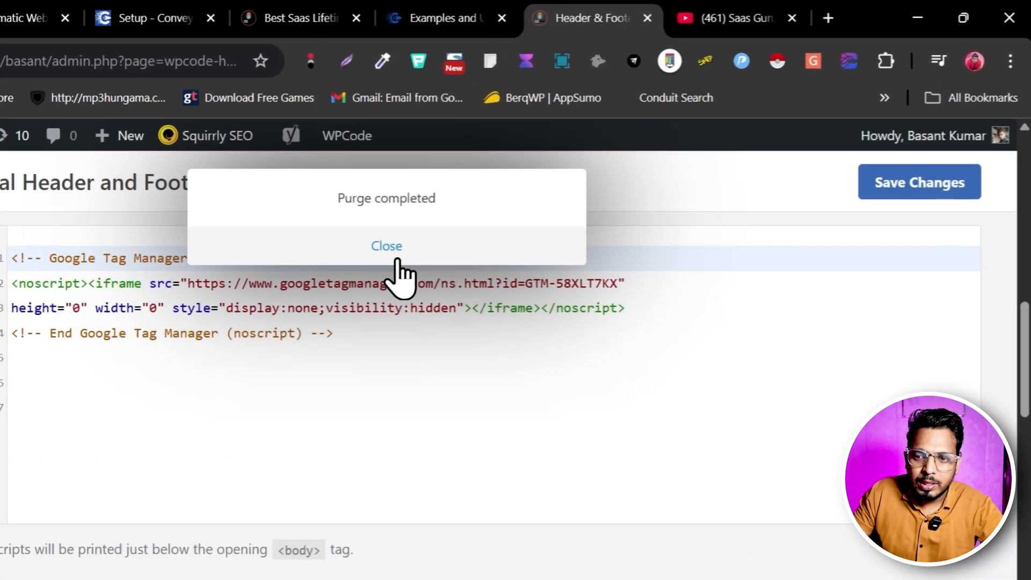
left_click(515, 210)
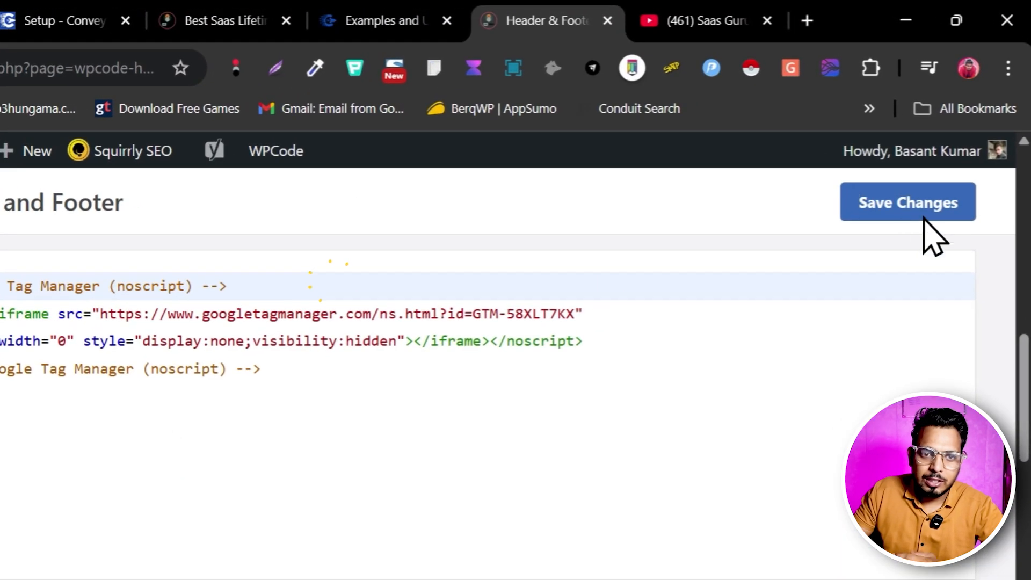
Return to the ConveyThis setup page and go to the account dashboard
left_click(67, 22)
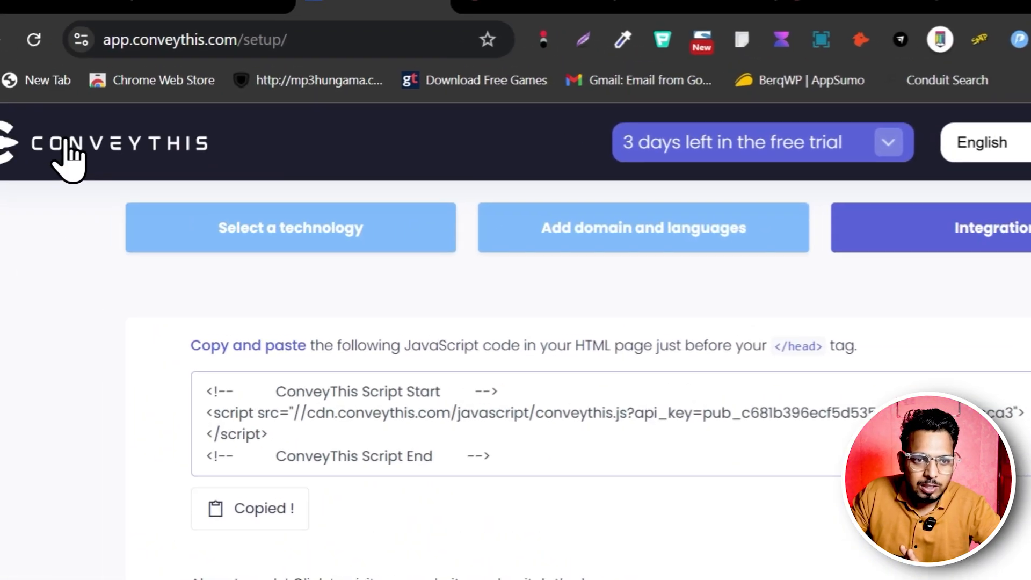
left_click(133, 168)
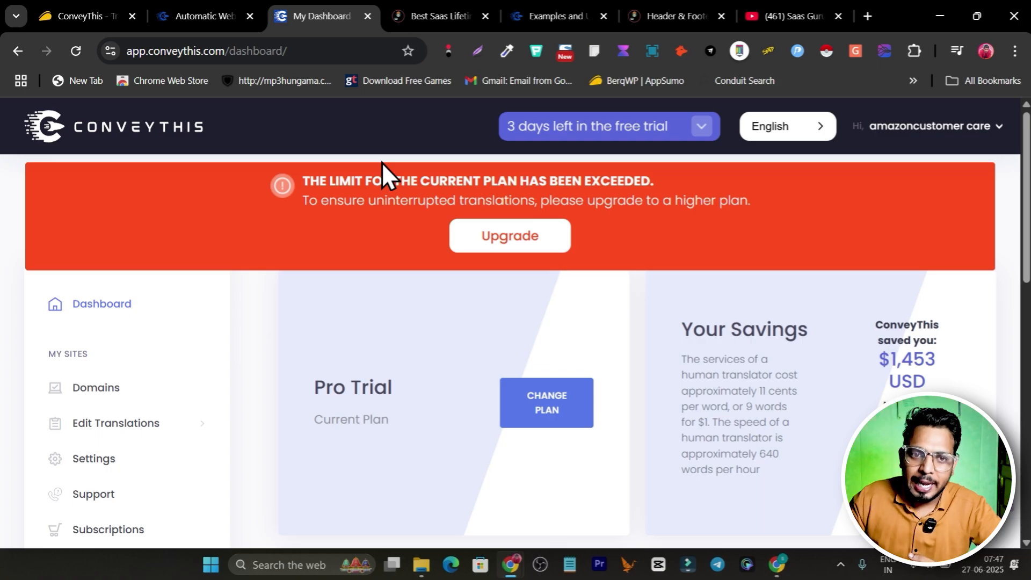
Reload the Saas-Guru home page and try switching its language to French and to Greek
left_click(473, 15)
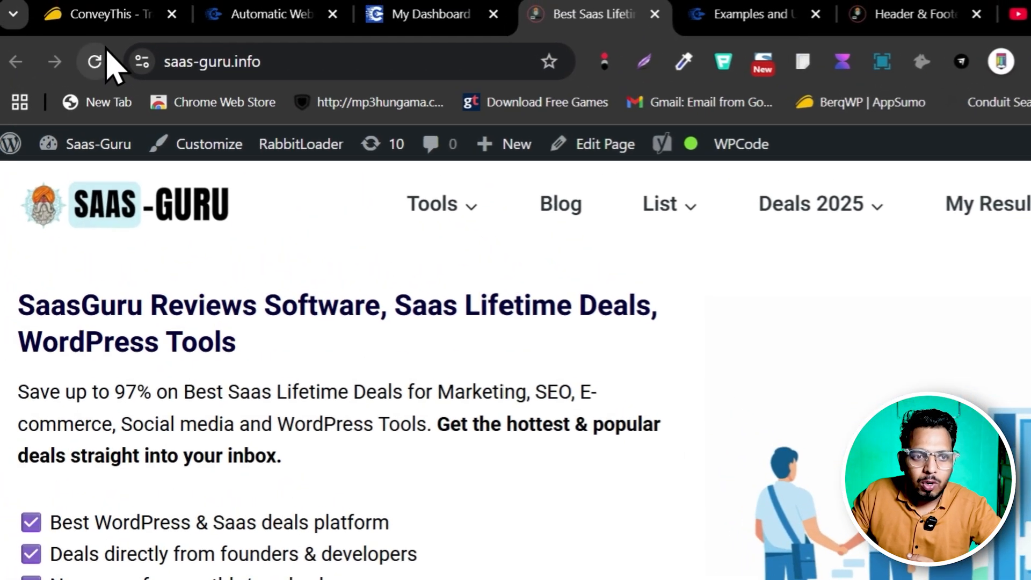
left_click(102, 67)
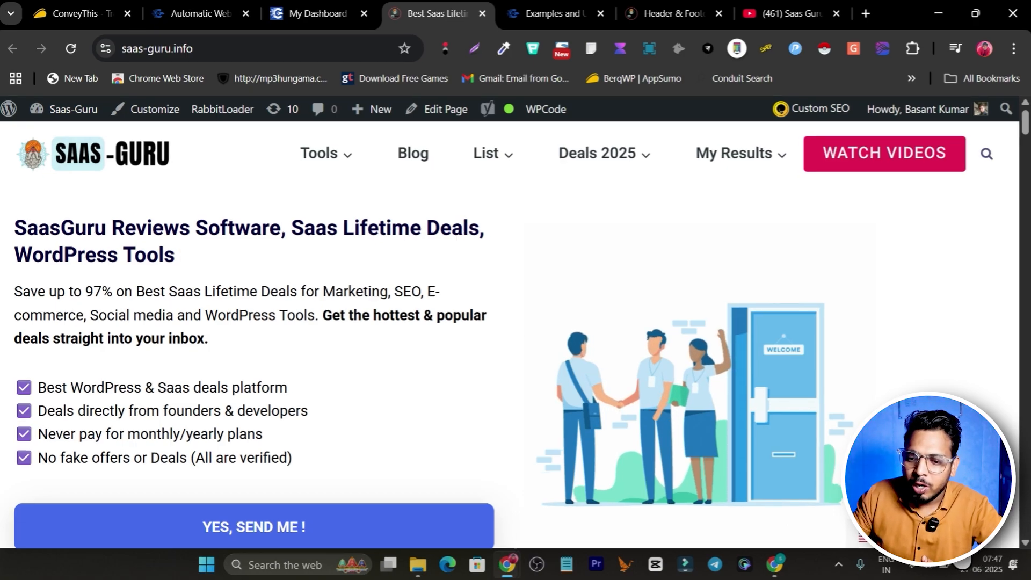
left_click(881, 537)
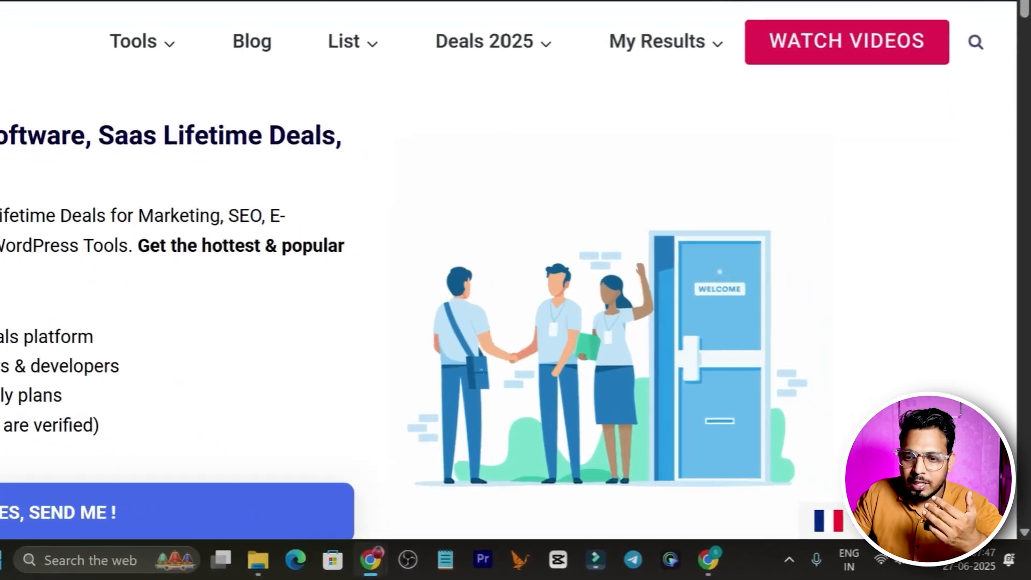
left_click(886, 532)
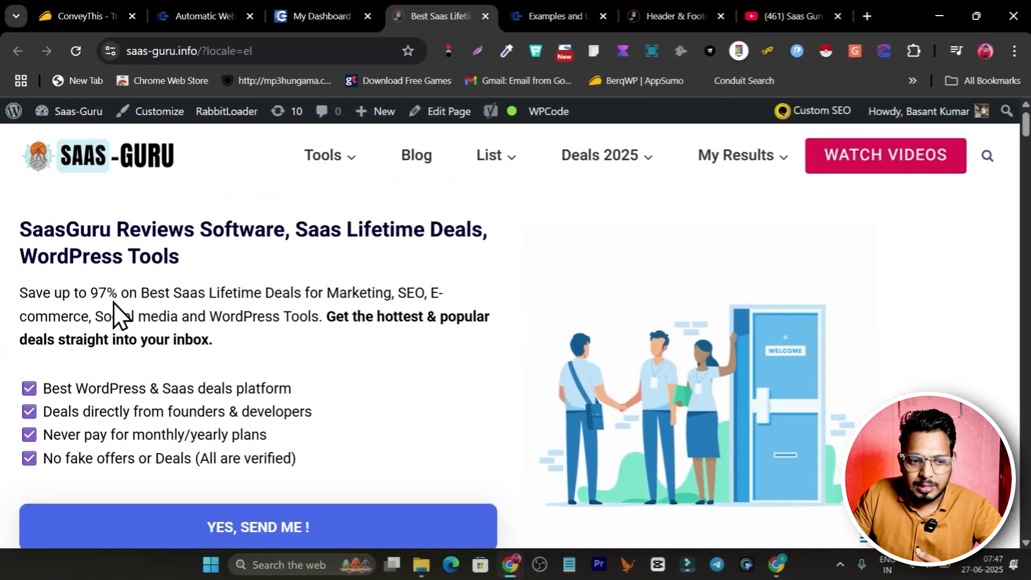
scroll(330, 359, "down", 5)
scroll(339, 362, "up", 5)
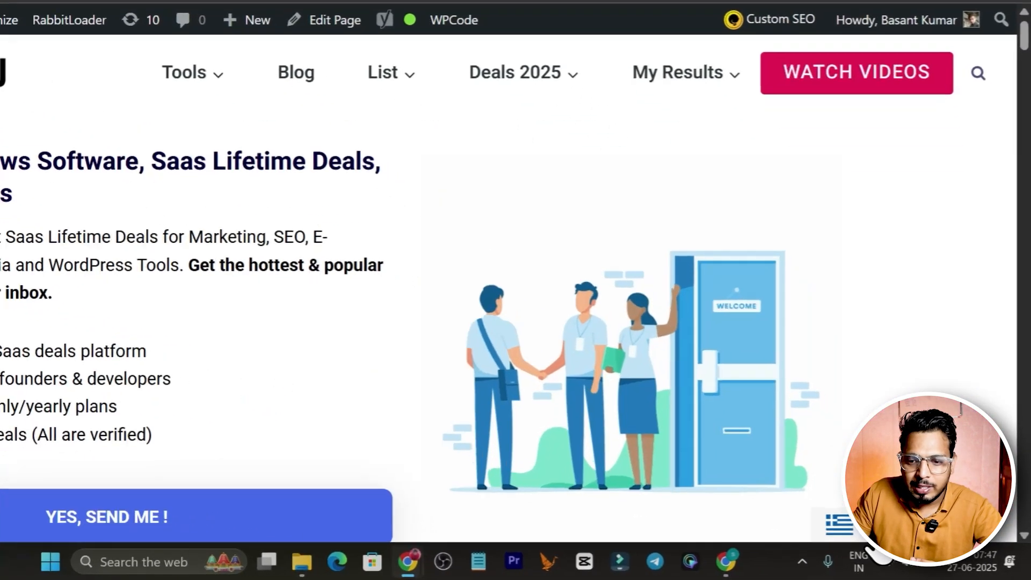
Switch the Saas-Guru home page to German, look through the translated content, and return to the ConveyThis offer on AppSumo
left_click(861, 536)
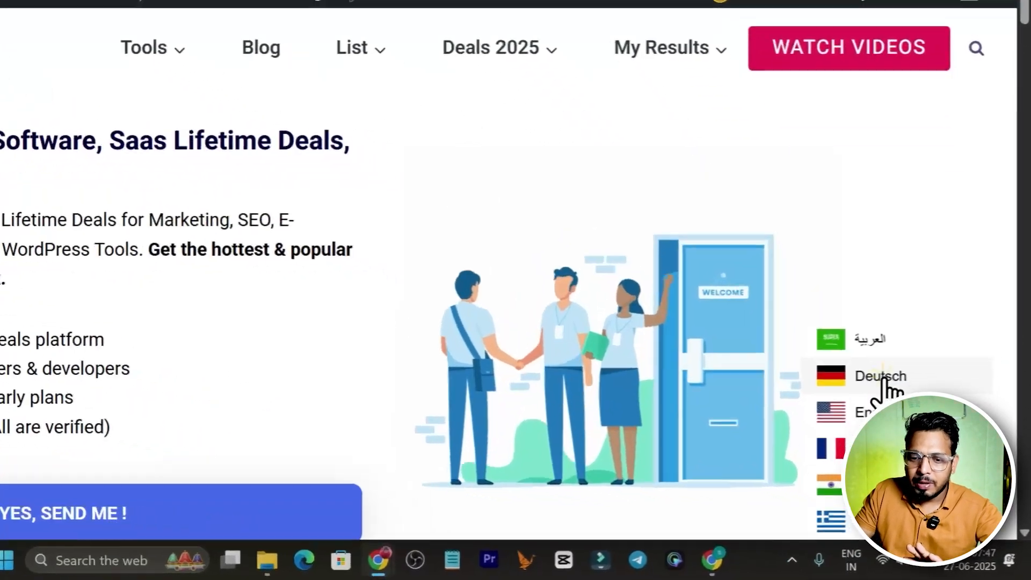
left_click(907, 417)
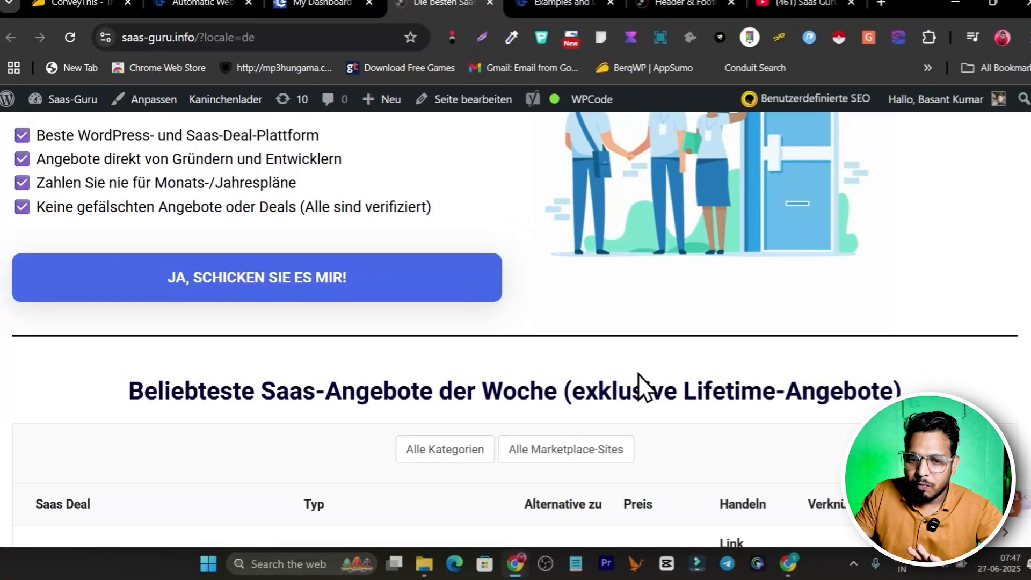
scroll(639, 376, "down", 4)
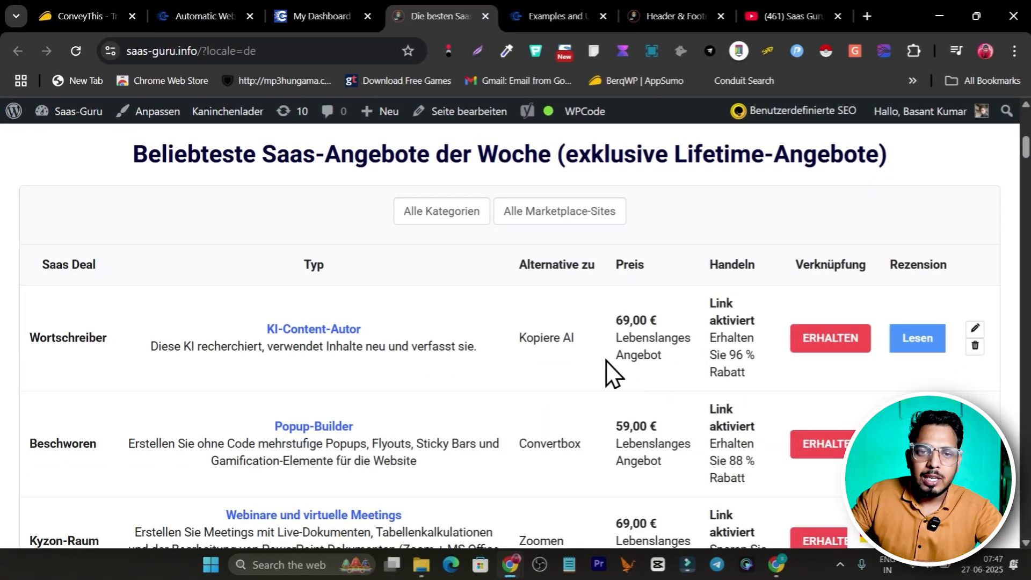
scroll(586, 260, "up", 5)
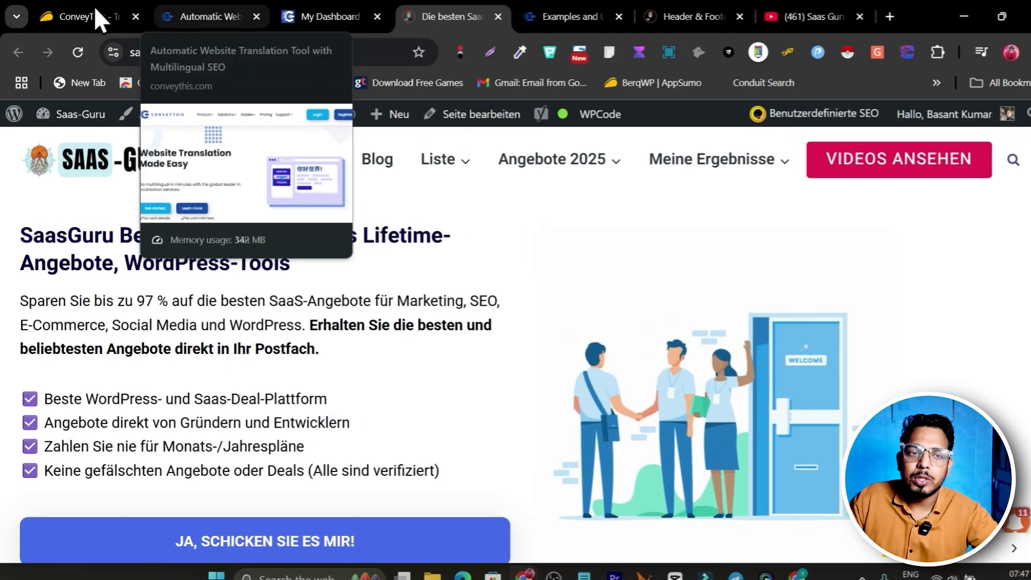
left_click(97, 18)
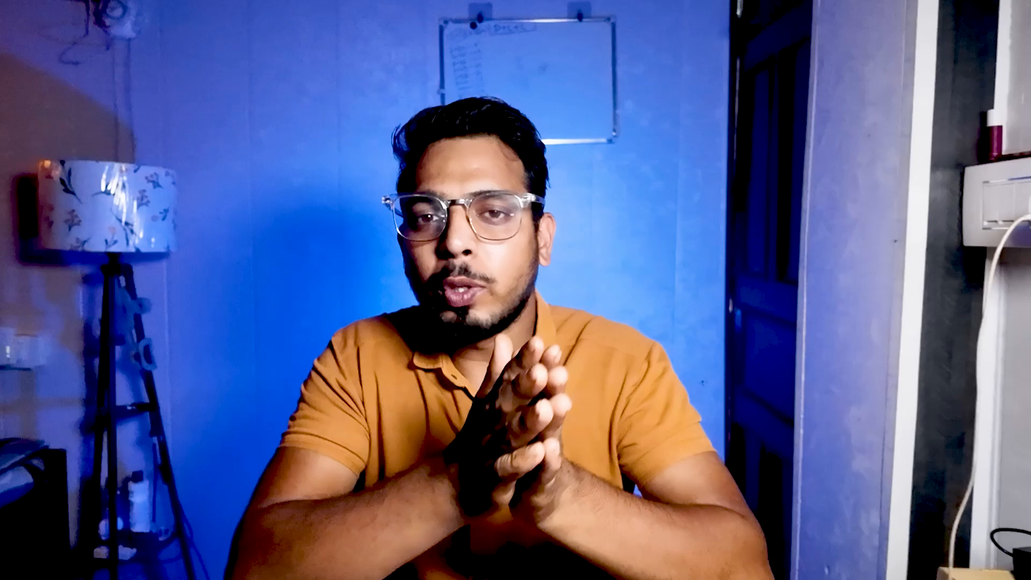